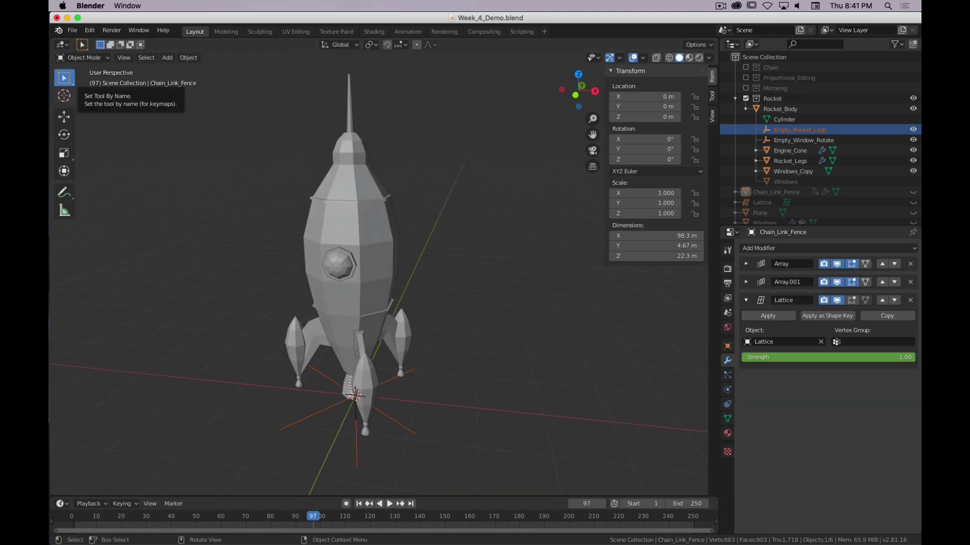
Switch to Firefox and look at the gCreate Official Rocket Ship page on Thingiverse as a modelling reference
key(super+Tab)
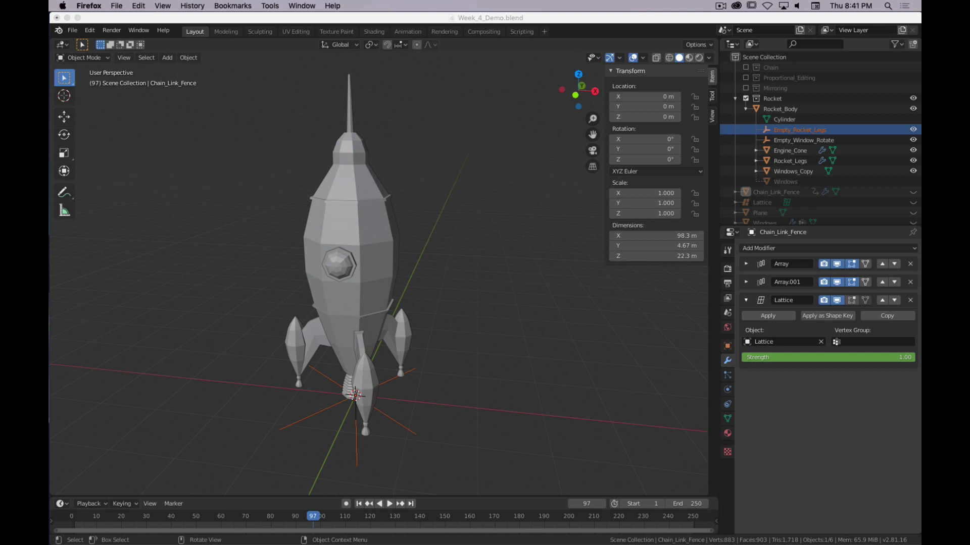
text(nin)
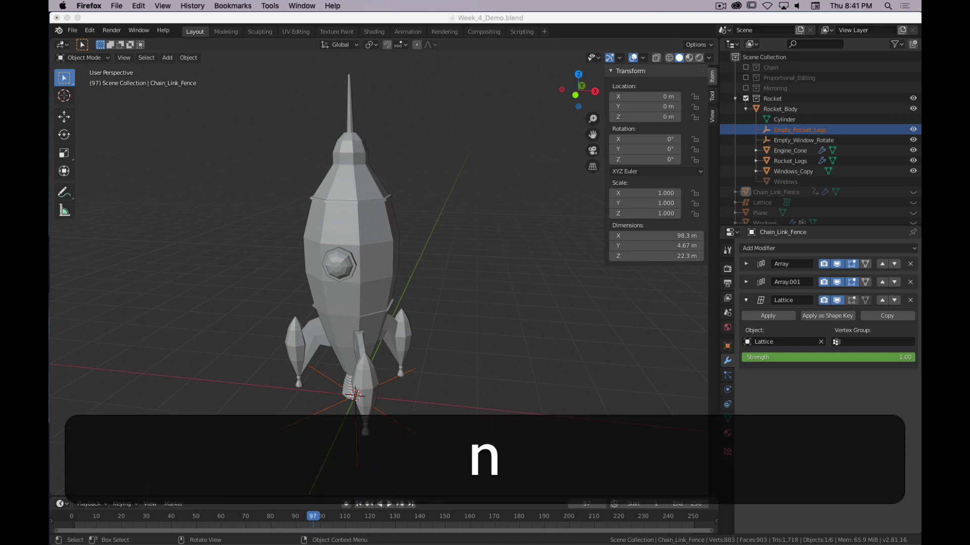
text(g)
key(BackSpace)
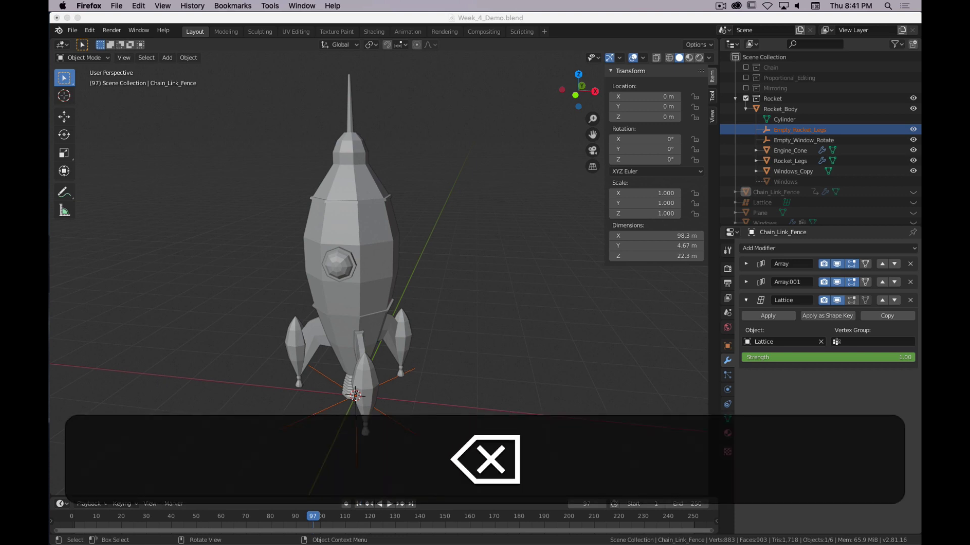
text(re)
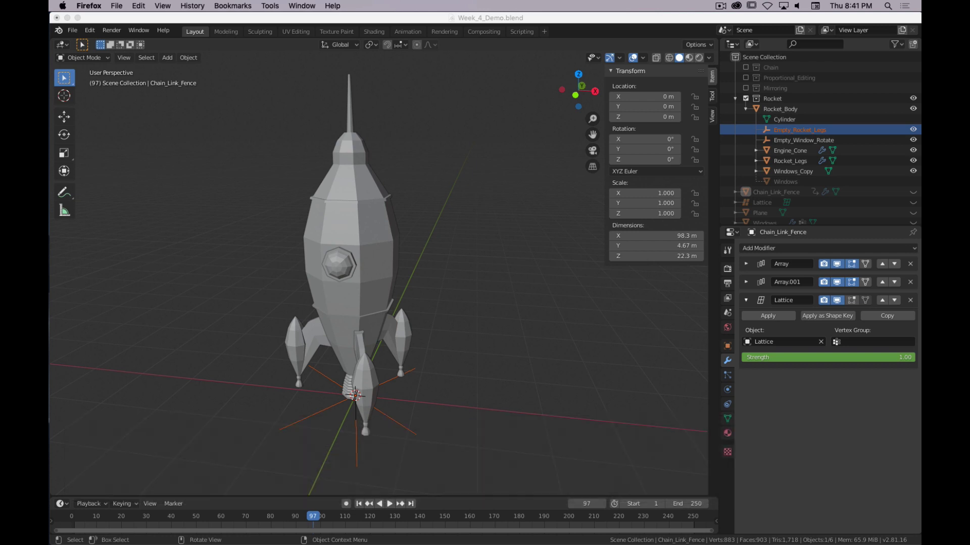
key(Return)
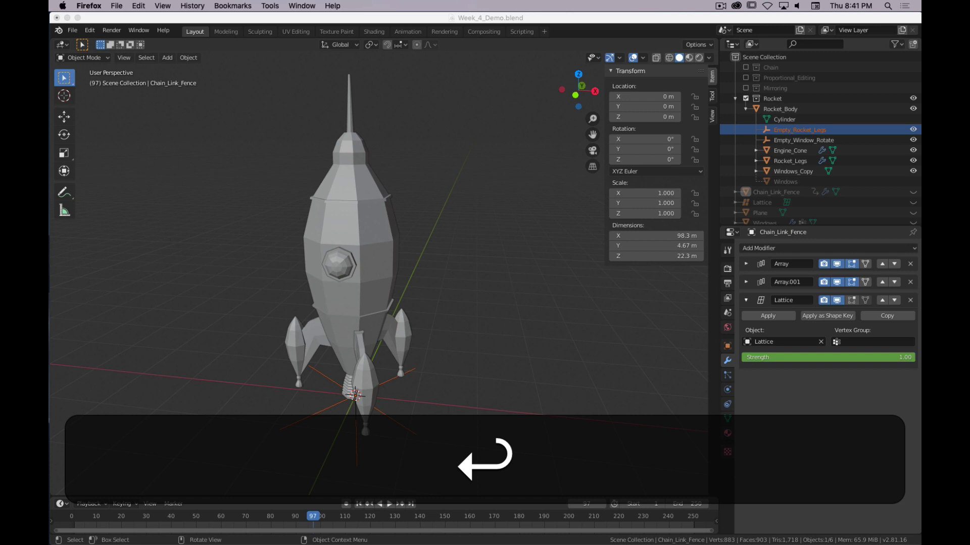
key(super+period)
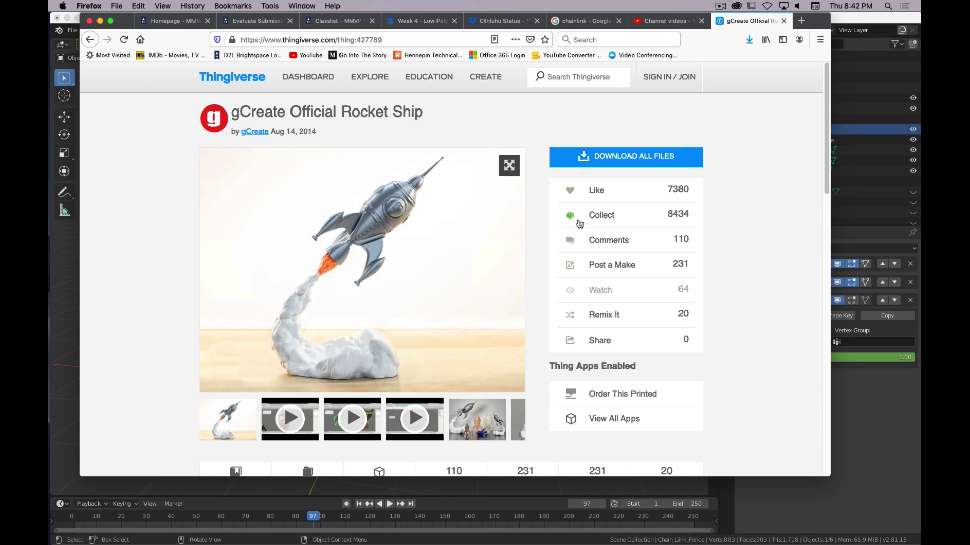
key(super+m)
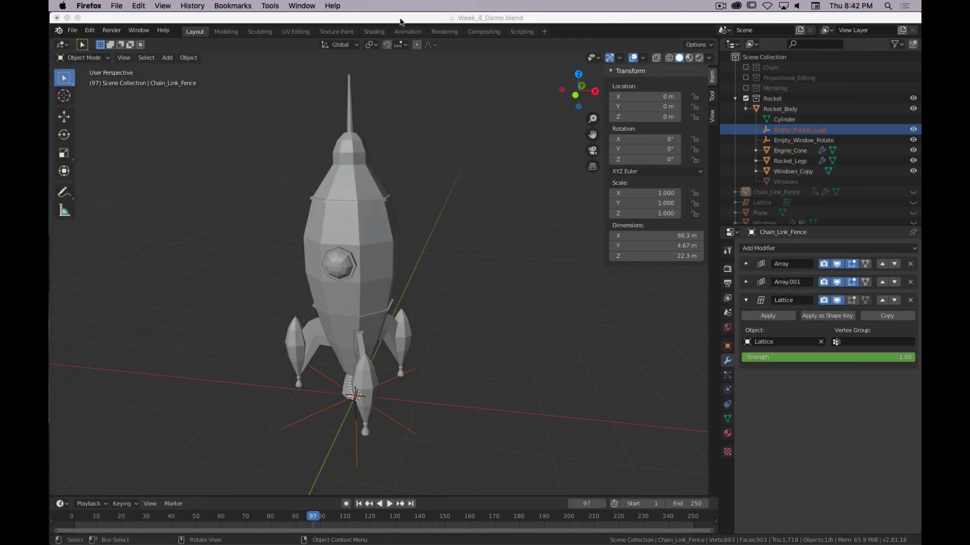
key(super+Tab)
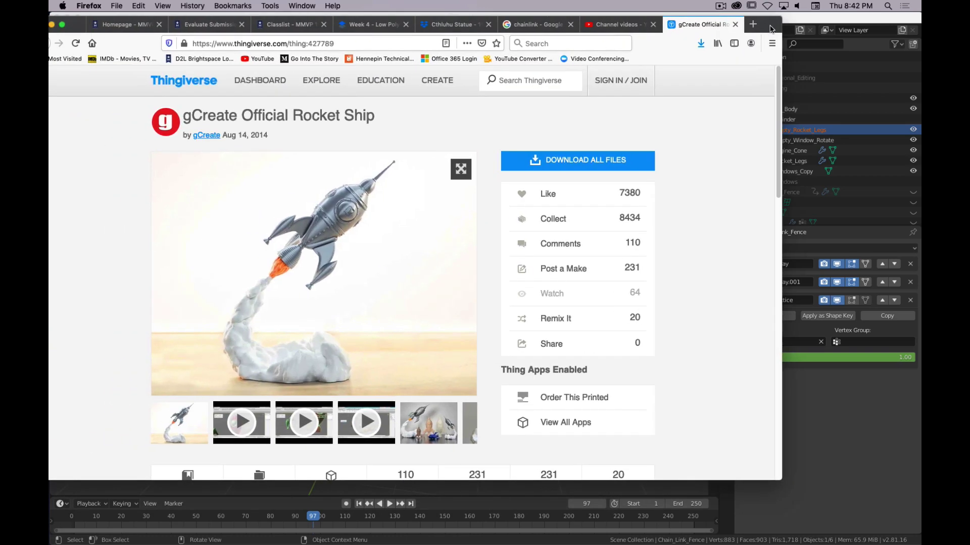
key(super+m)
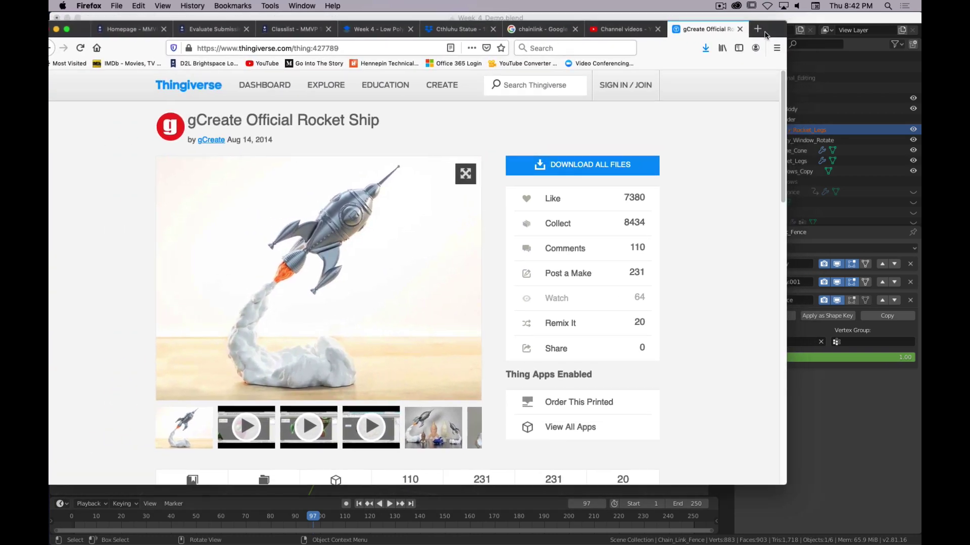
Switch back to Blender and examine how the round window sits against the rocket body, including in the right orthographic view
click(414, 254)
scroll(372, 256, up, 3)
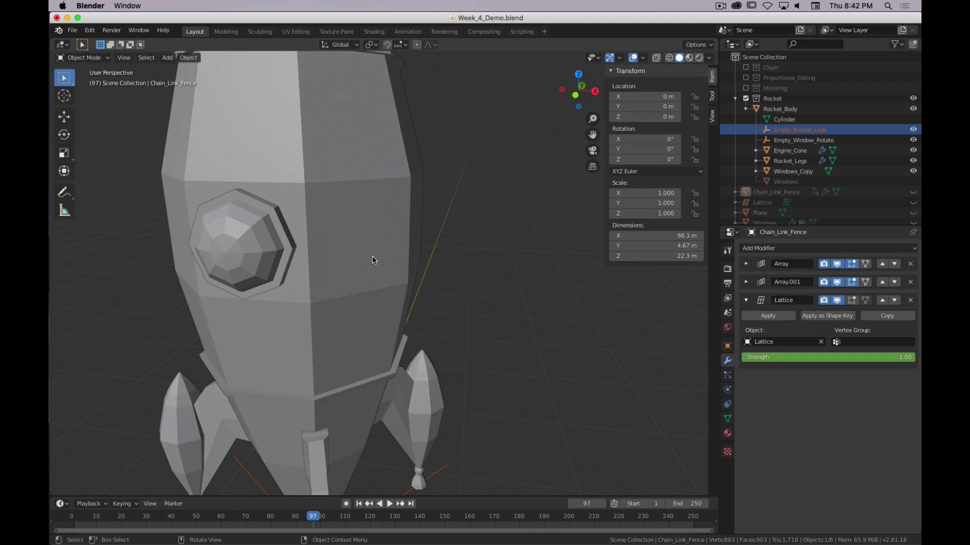
click(338, 241)
middle_drag(339, 241, 337, 185)
scroll(277, 248, down, 3)
scroll(262, 232, up, 4)
scroll(383, 218, up, 2)
scroll(321, 199, up, 4)
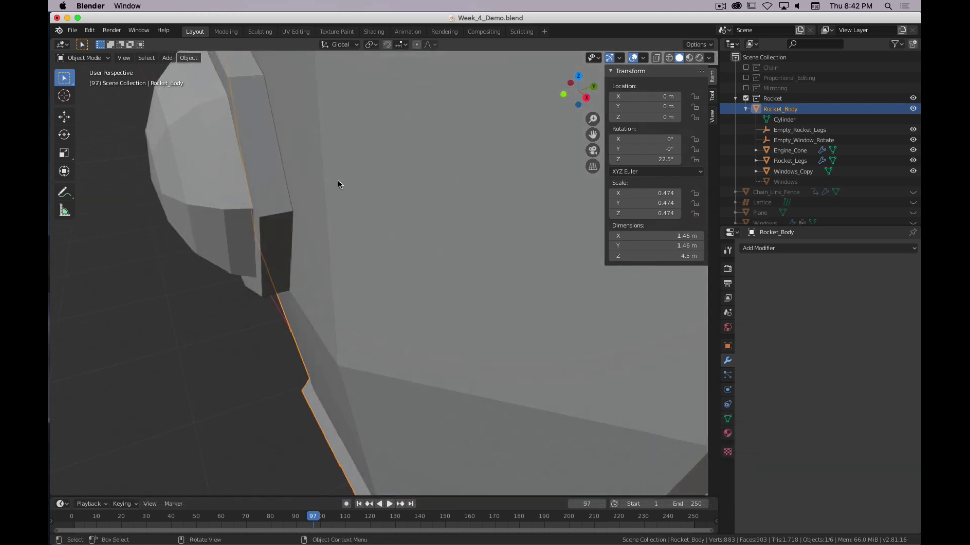
click(177, 162)
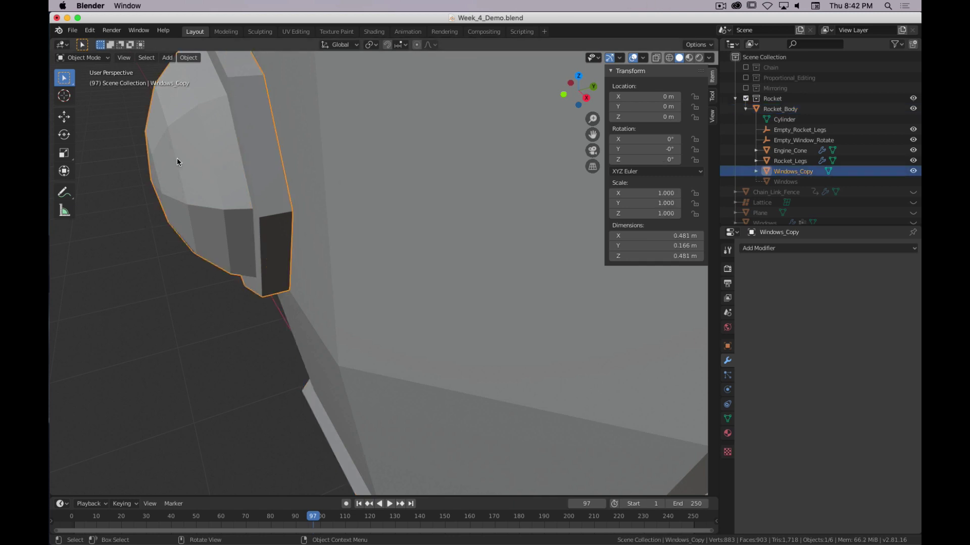
key(KP_3)
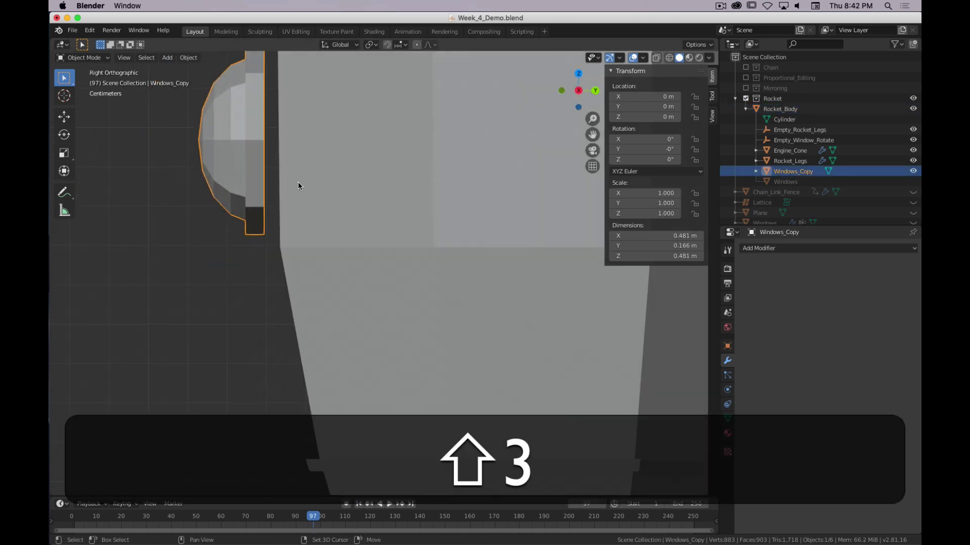
shift+middle_drag(299, 184, 340, 266)
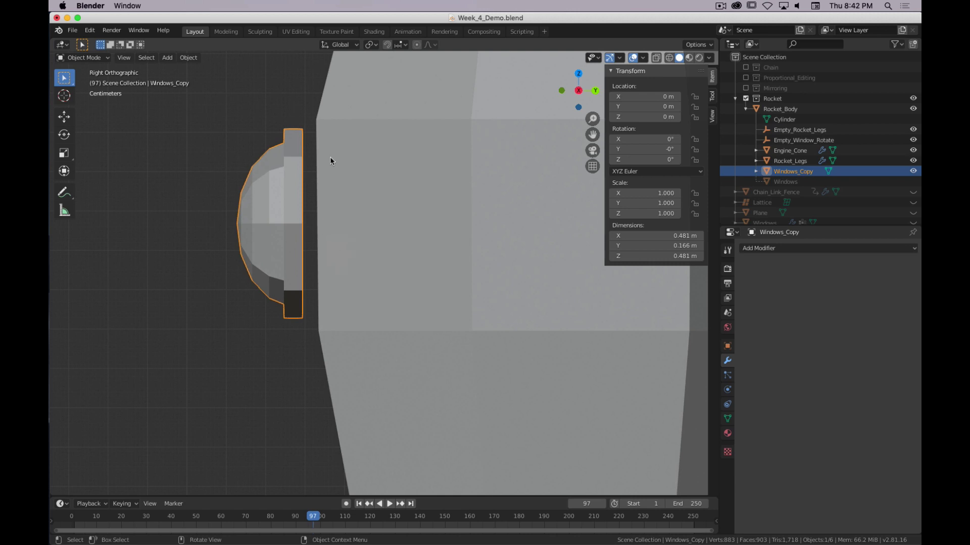
Scale the rocket body's edge loop just above the window by about 1.044 with proportional editing off
click(355, 188)
key(Tab)
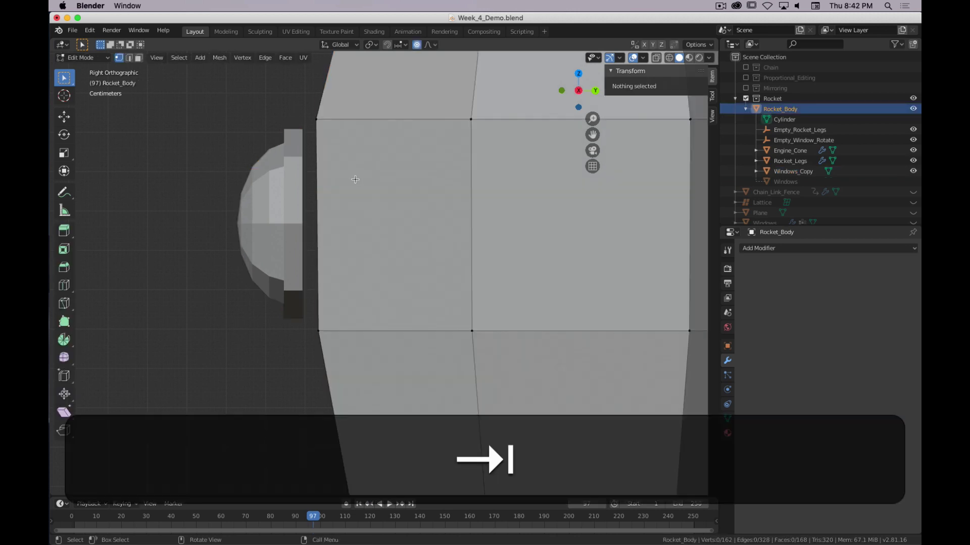
alt+click(381, 141)
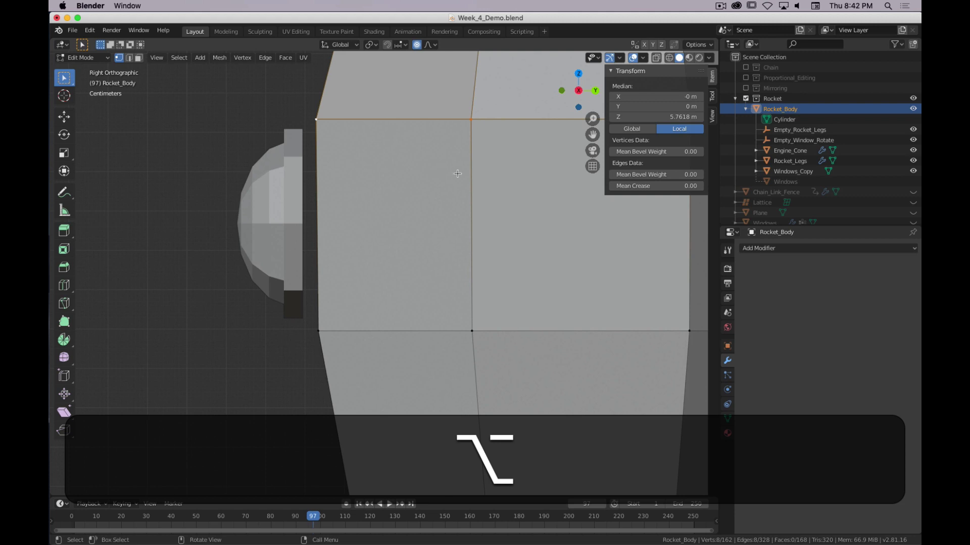
key(s)
right_click(435, 172)
key(o)
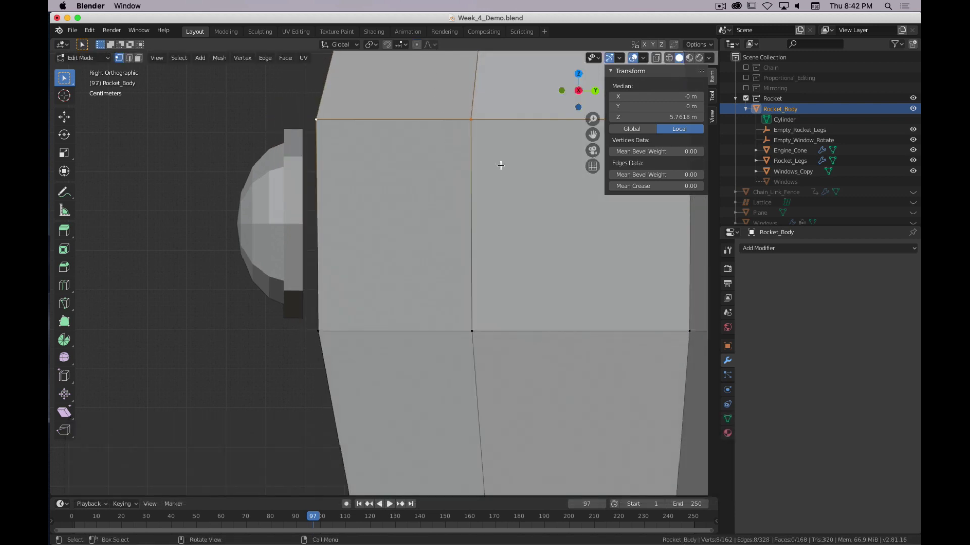
key(s)
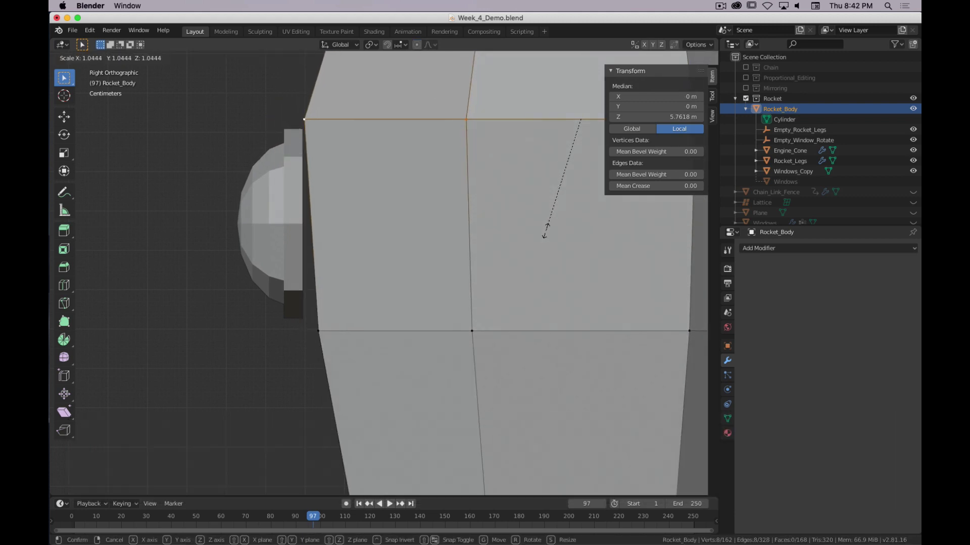
click(544, 235)
shift+scroll(338, 241, left, 5)
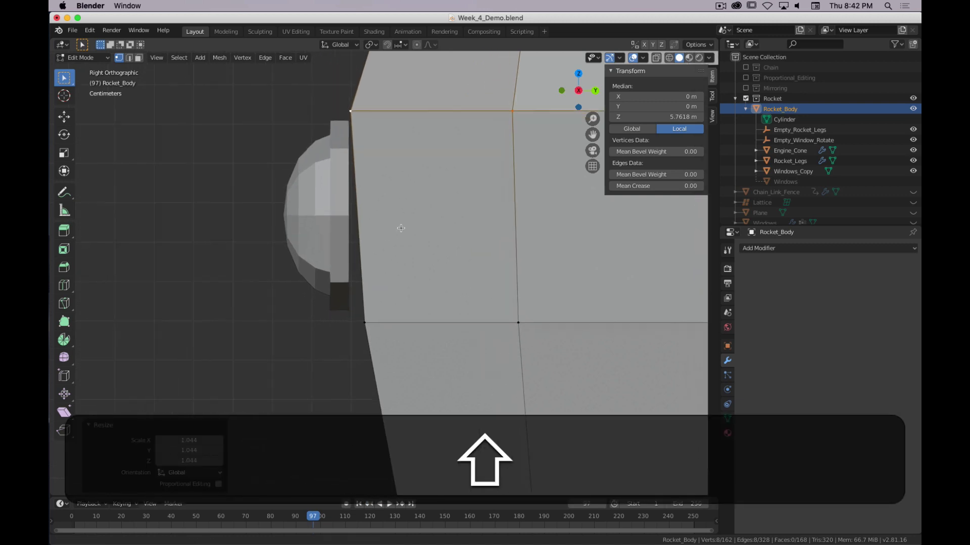
key(Tab)
Try moving a back rim vertex of the round window about 0.02 m along Y toward the rocket body, and undo the move
click(356, 226)
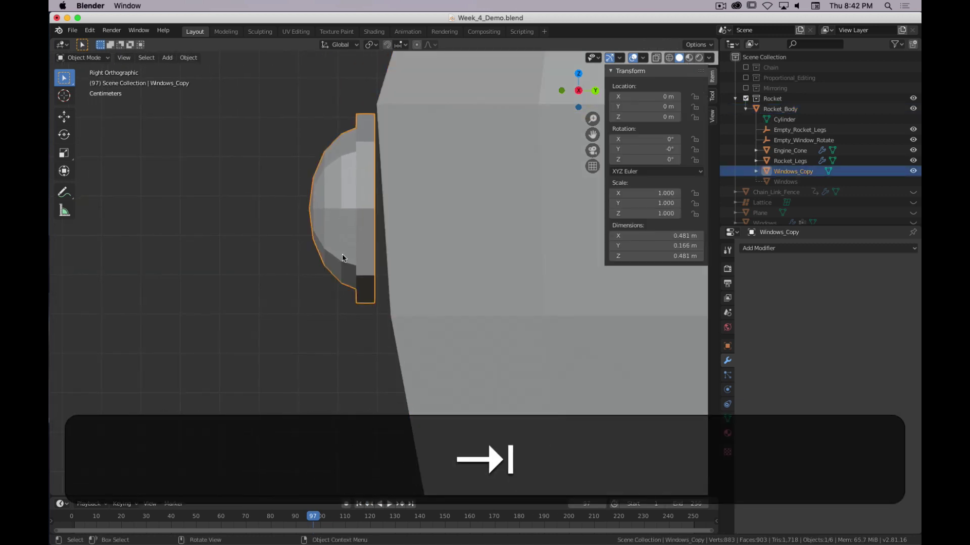
middle_drag(327, 302, 358, 264)
key(Tab)
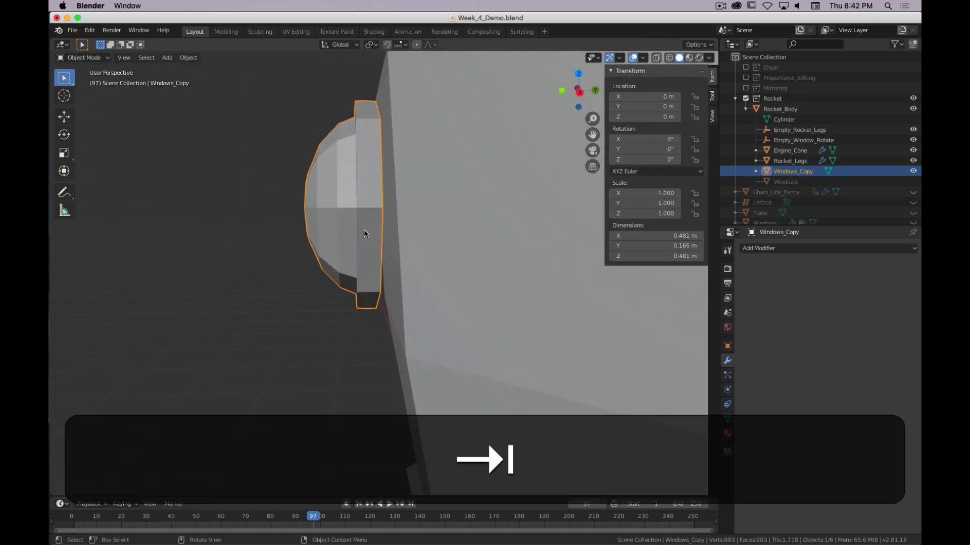
click(382, 209)
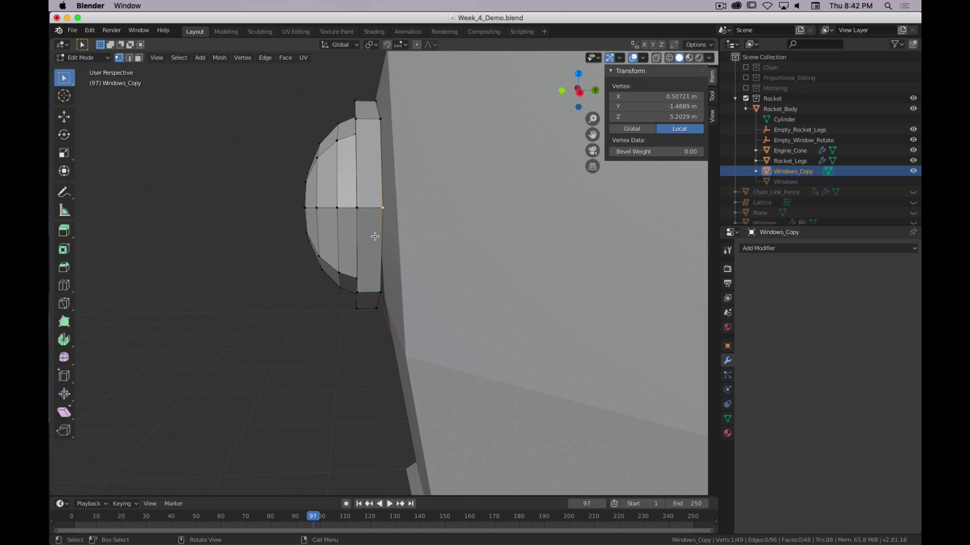
key(g)
key(z)
key(x)
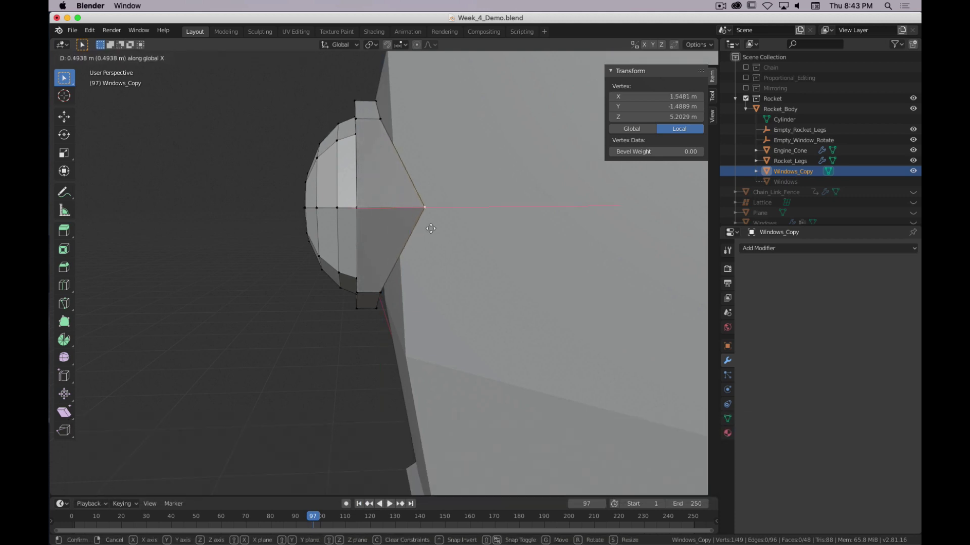
right_click(386, 225)
key(g)
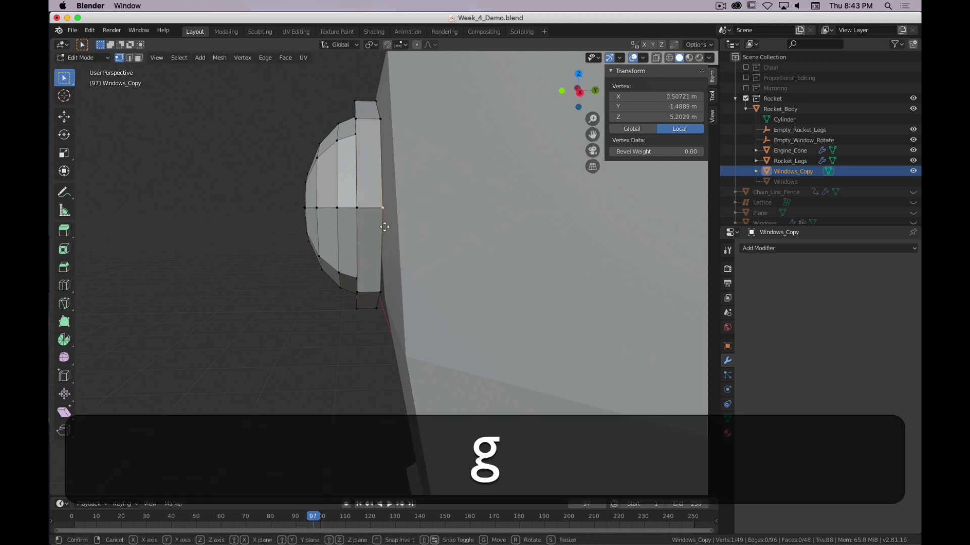
key(y)
click(395, 226)
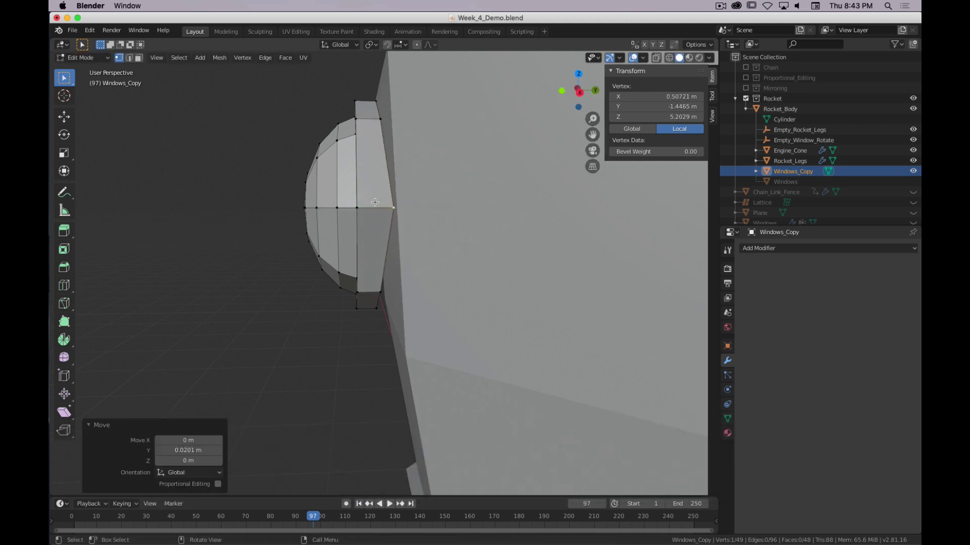
middle_drag(386, 168, 417, 190)
key(ctrl+z)
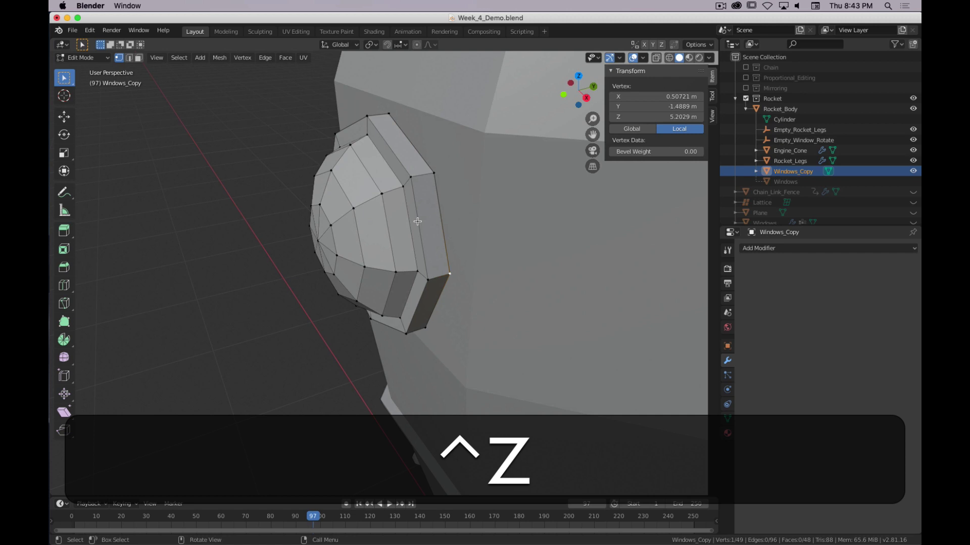
Turn on snapping and set the snap target to Face
click(387, 45)
click(402, 44)
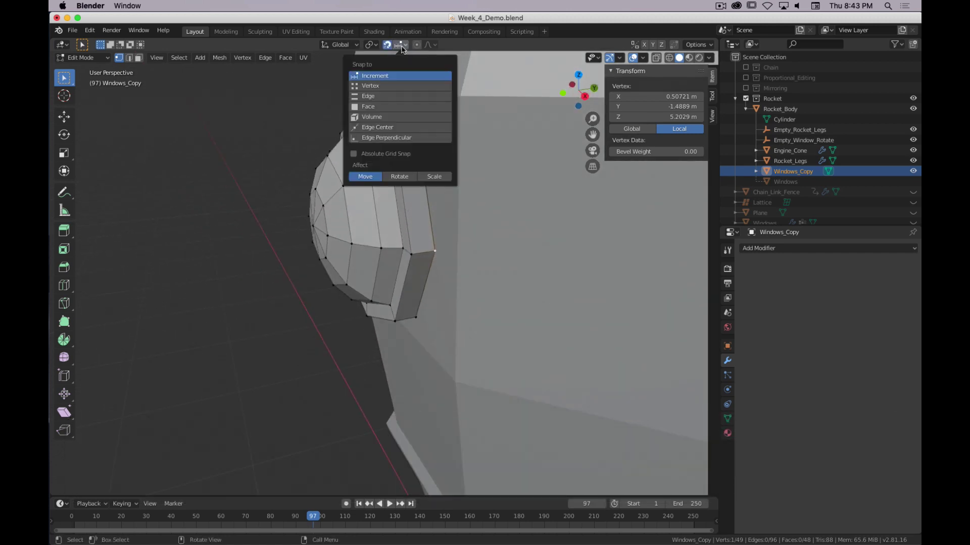
click(375, 106)
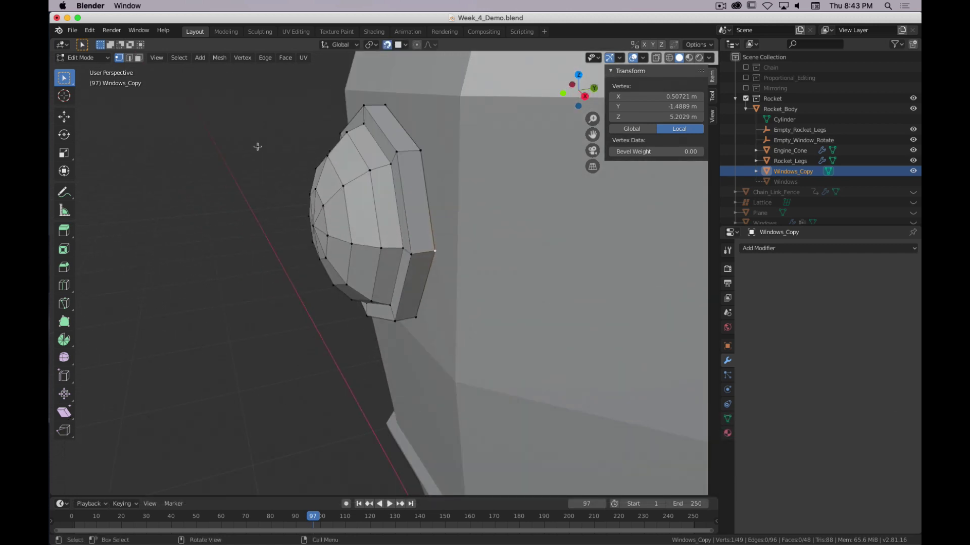
Try moving the window's rim vertex about 0.022 m along Y with face snapping, and undo the move
key(g)
key(y)
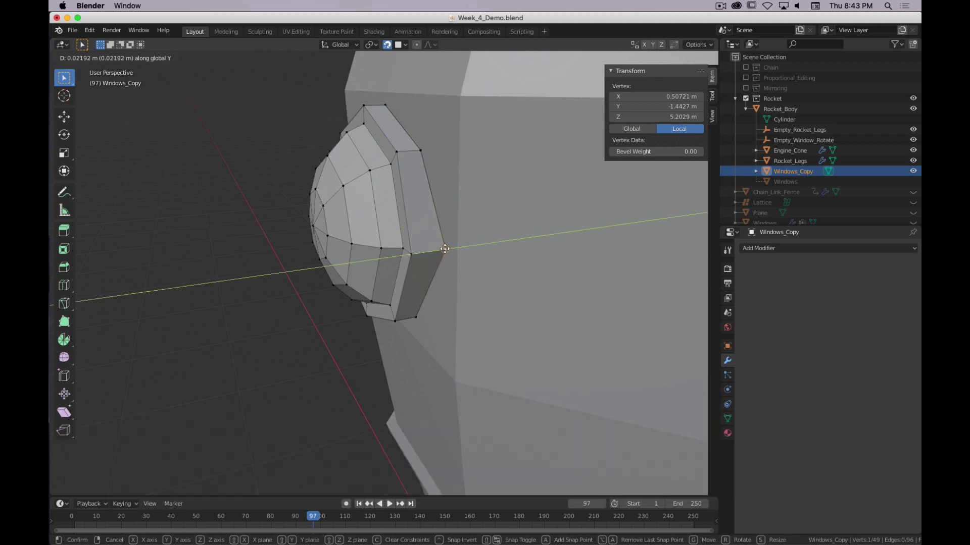
click(445, 249)
key(ctrl+z)
key(ctrl+shift+z)
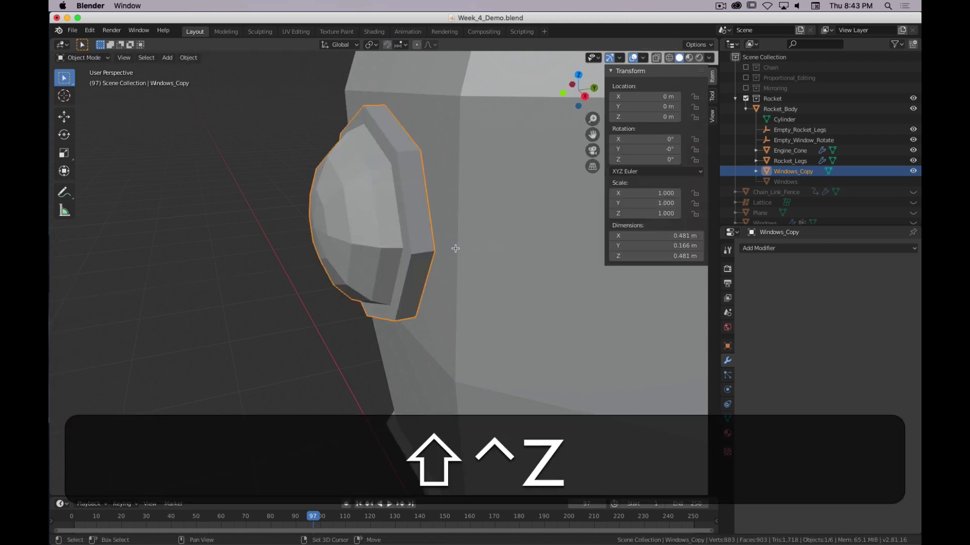
key(ctrl+shift+z)
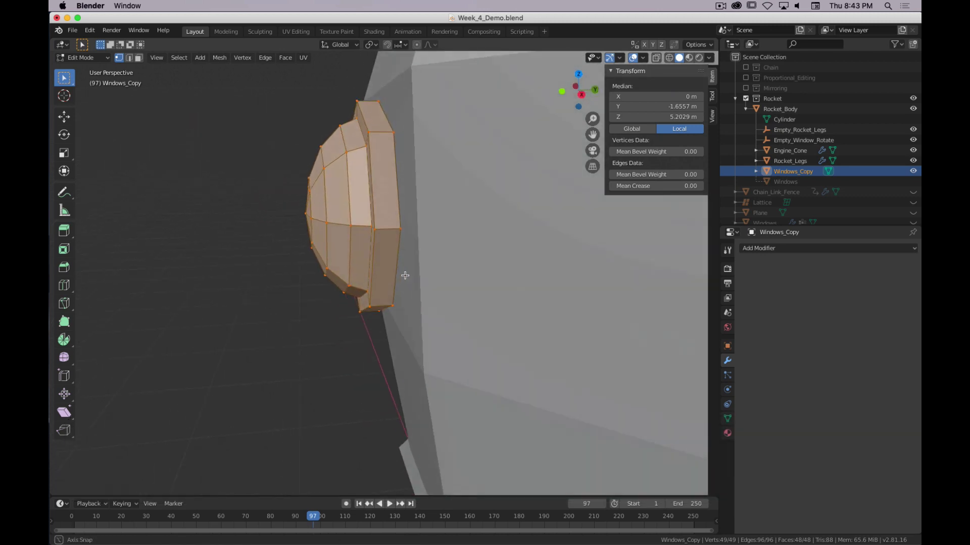
Leave mesh editing of the round window and add a Shrinkwrap modifier to it
middle_drag(405, 275, 338, 212)
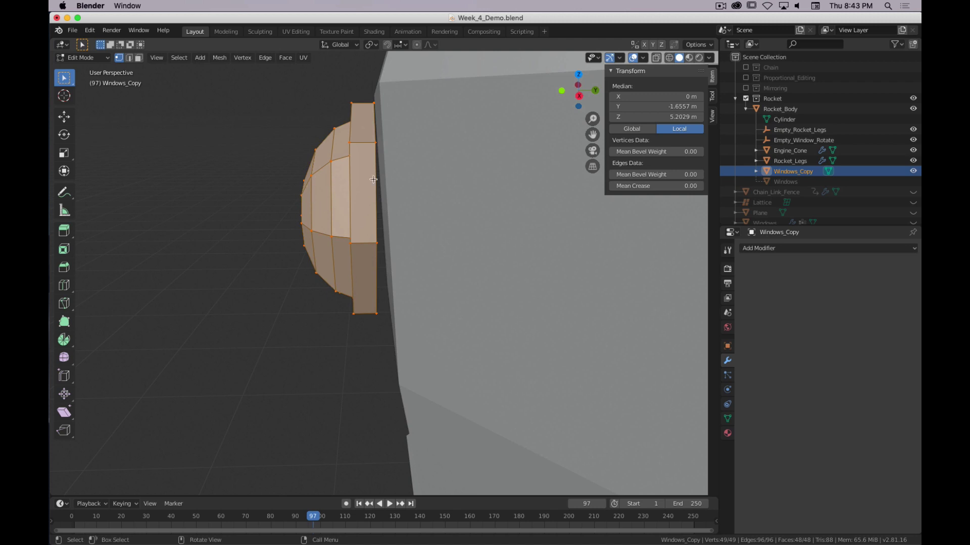
middle_drag(484, 242, 400, 223)
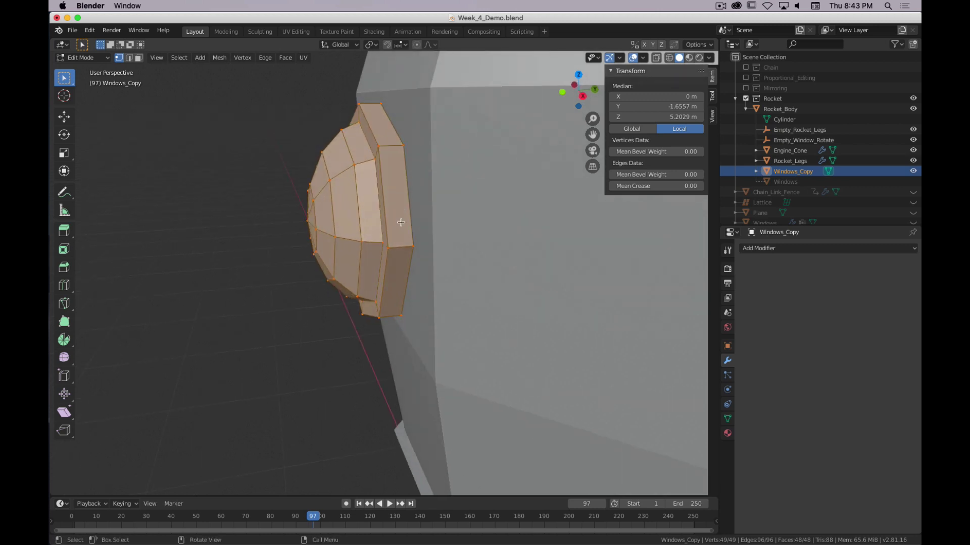
key(Tab)
click(758, 248)
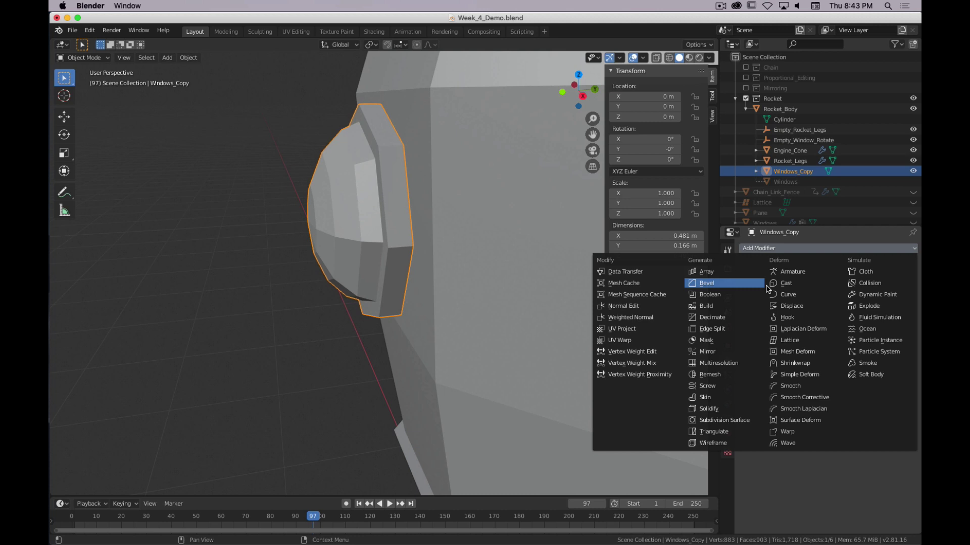
click(789, 363)
scroll(573, 319, down, 5)
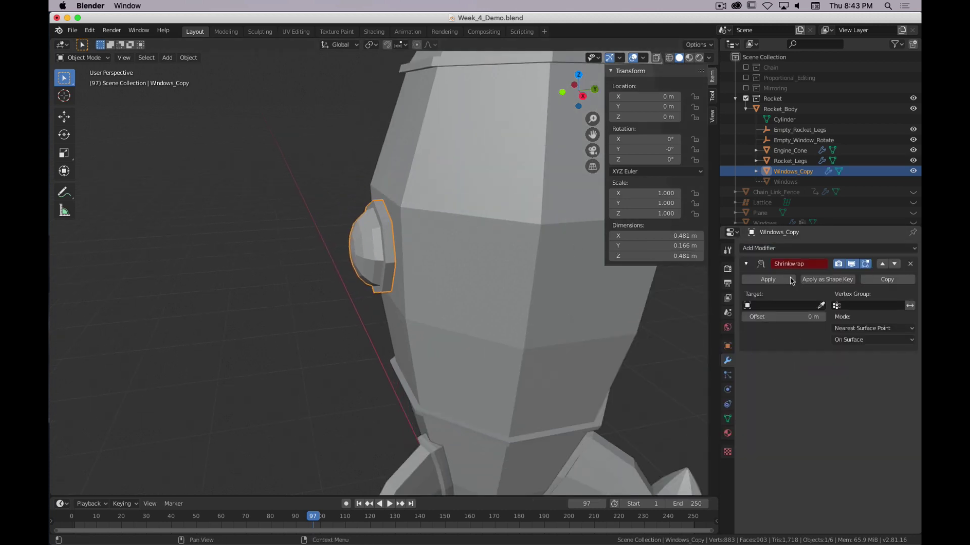
Set the Shrinkwrap modifier's target to the Rocket_Body object
click(774, 306)
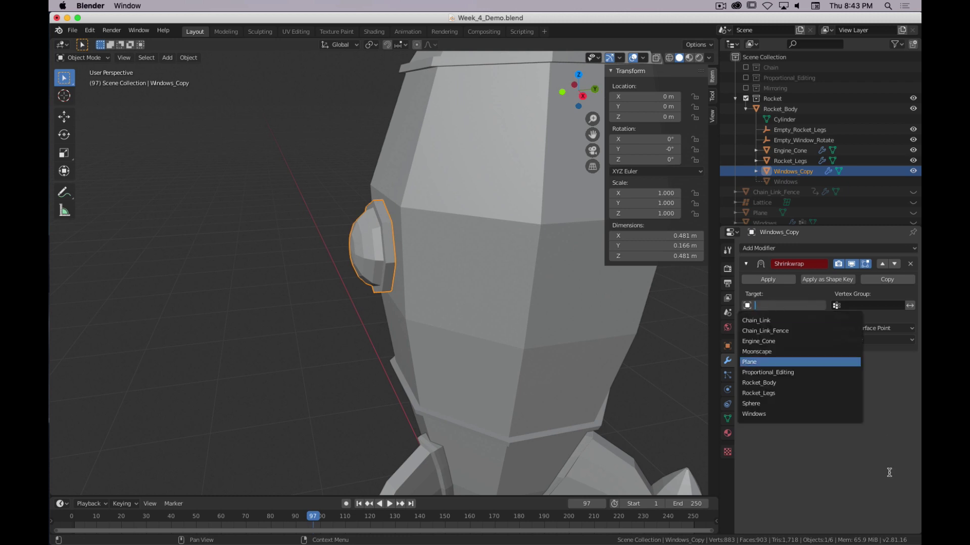
click(820, 306)
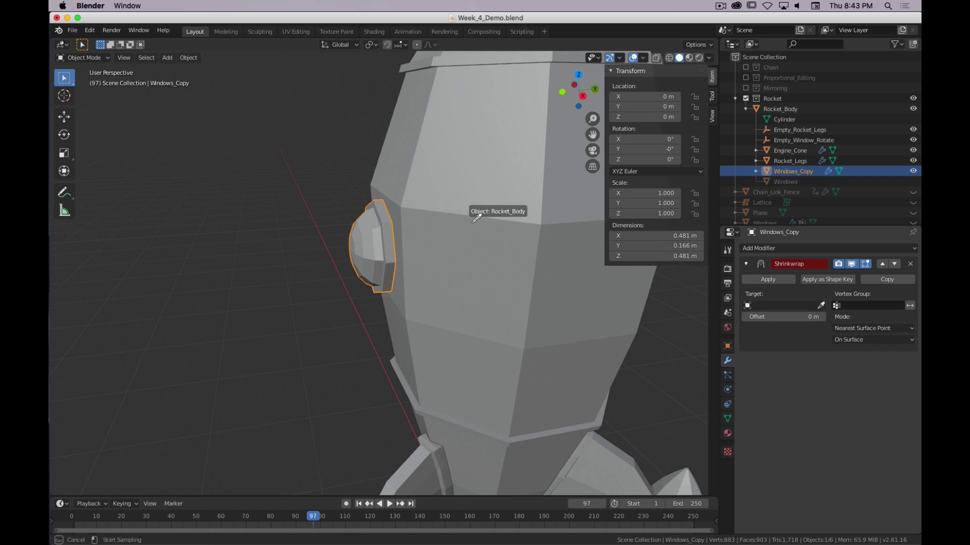
click(439, 173)
middle_drag(440, 266, 395, 264)
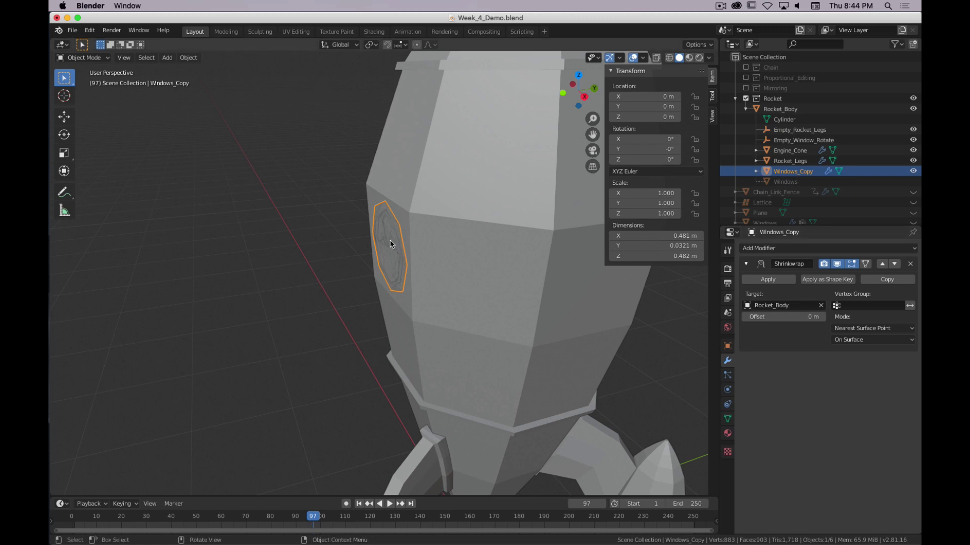
Edit the round window's mesh in wireframe side view and select only the back rim vertices facing the rocket body
key(Tab)
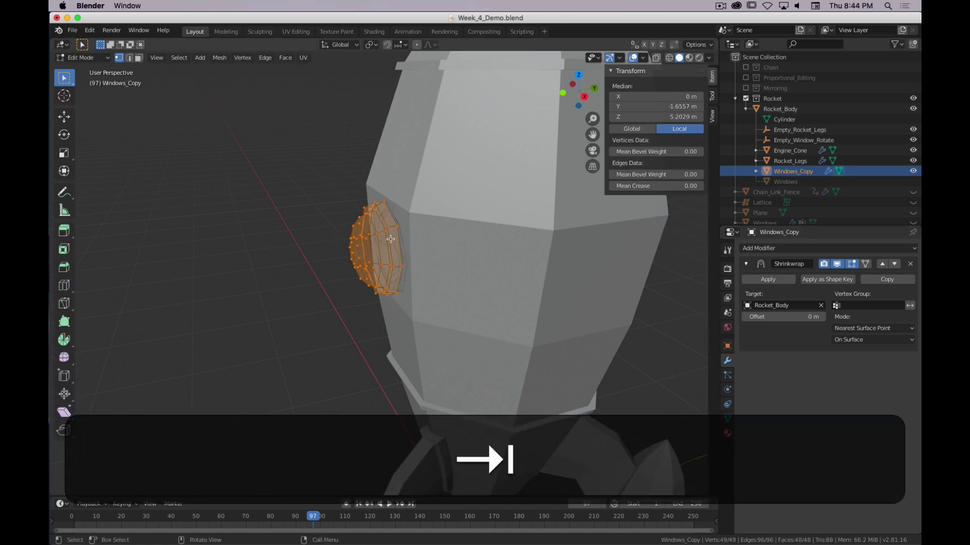
middle_drag(385, 246, 373, 224)
key(3)
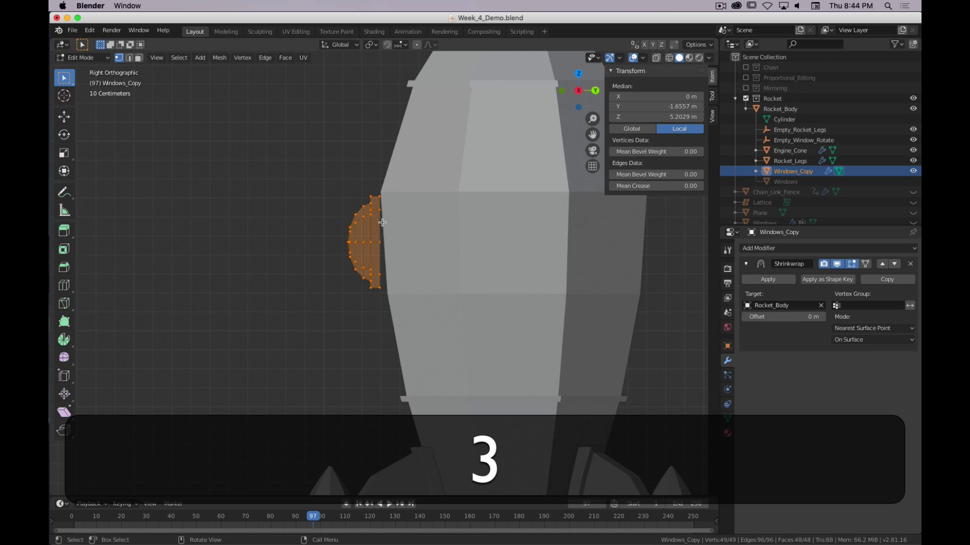
key(z)
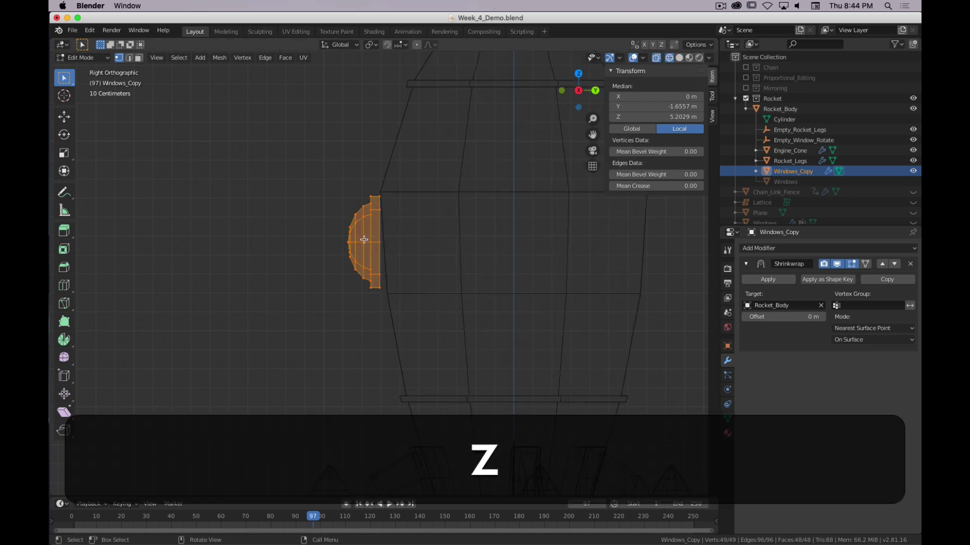
scroll(401, 179, down, 1)
scroll(401, 178, up, 5)
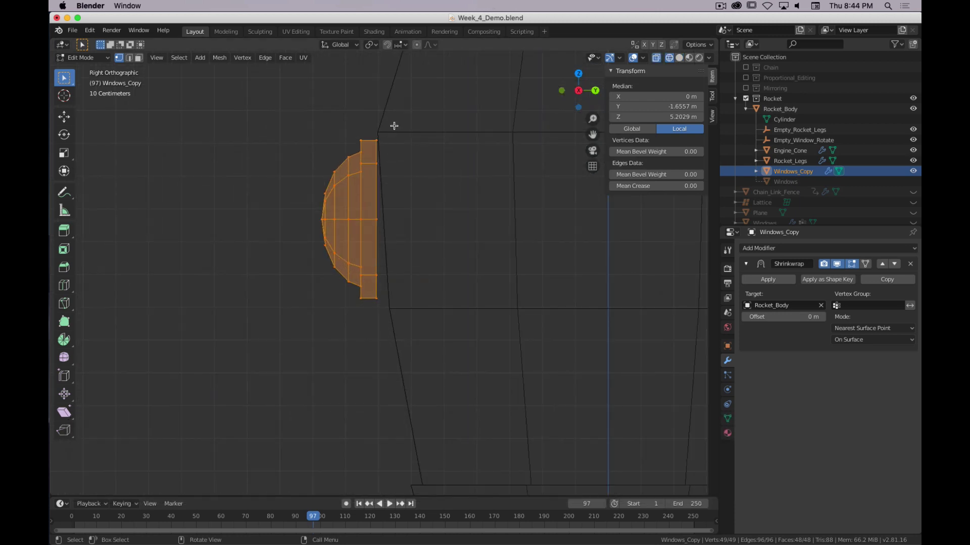
key(b)
drag(424, 97, 372, 338)
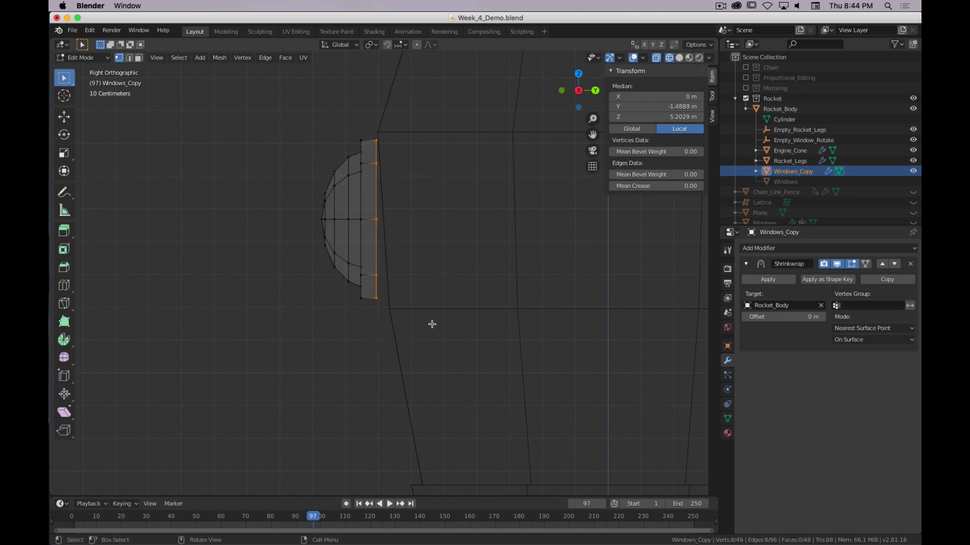
middle_drag(368, 312, 424, 326)
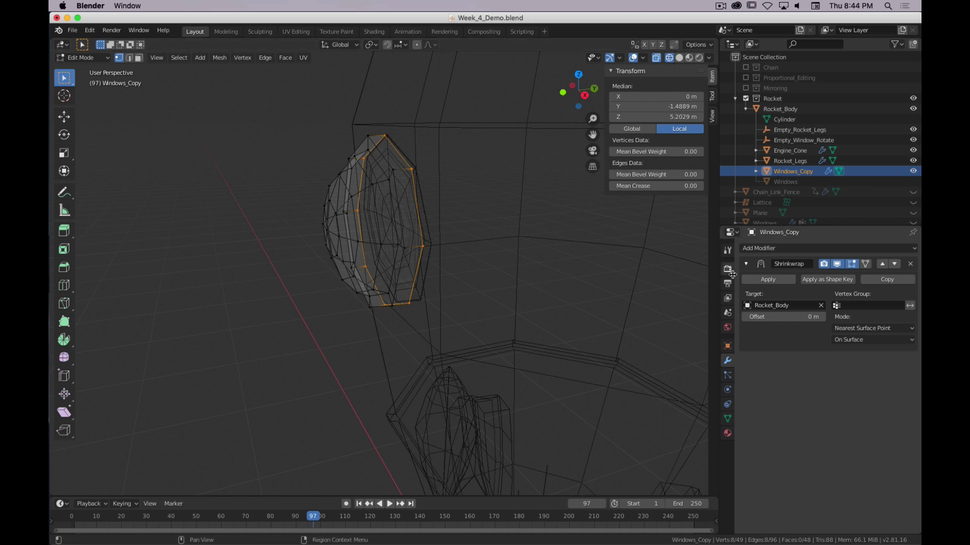
Create a vertex group named Window_Shrinkwrap on the window mesh and assign the selected back rim vertices to it
click(728, 347)
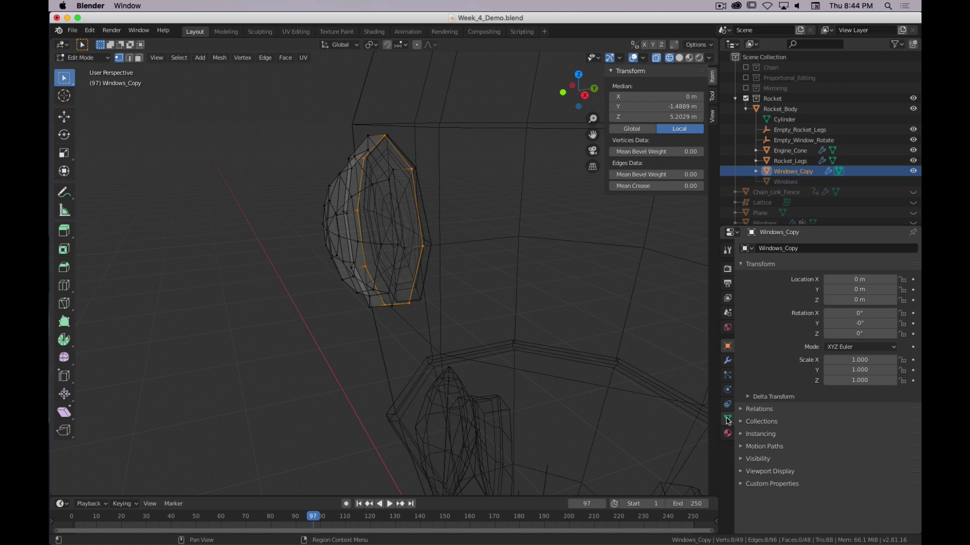
click(728, 419)
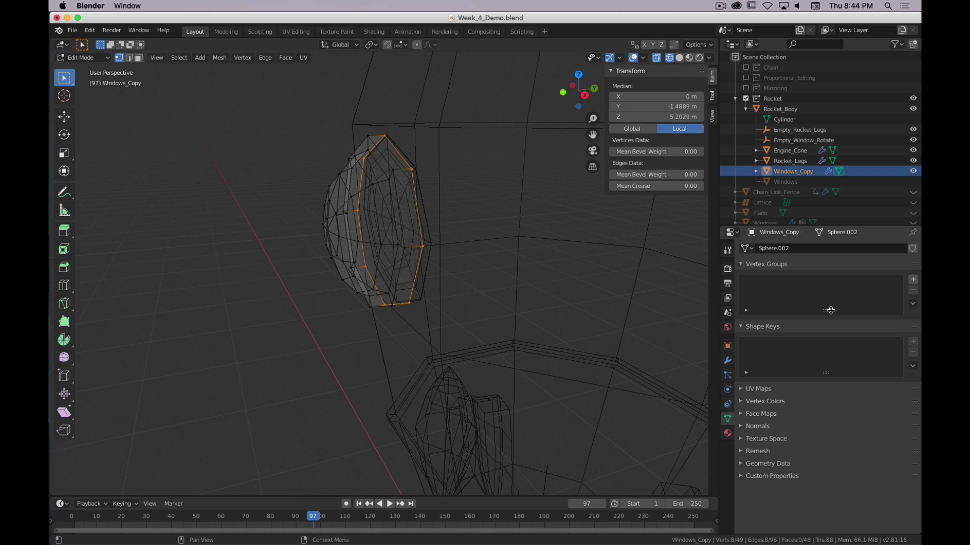
click(914, 281)
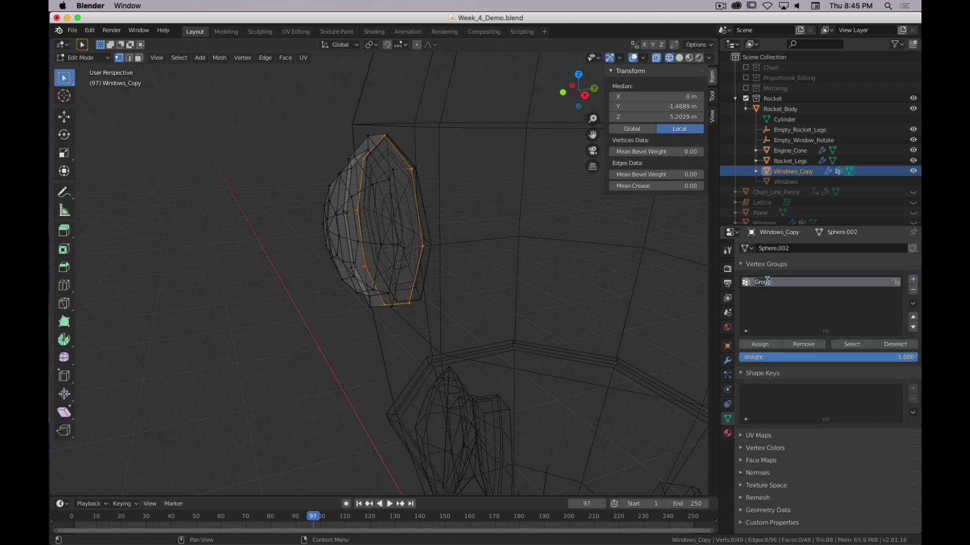
text(Wind)
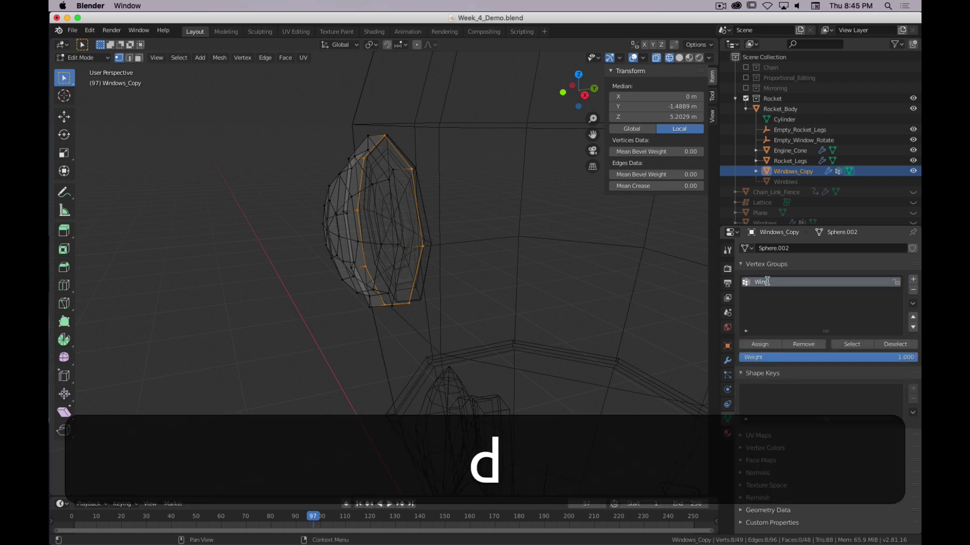
text(ow_Shrin)
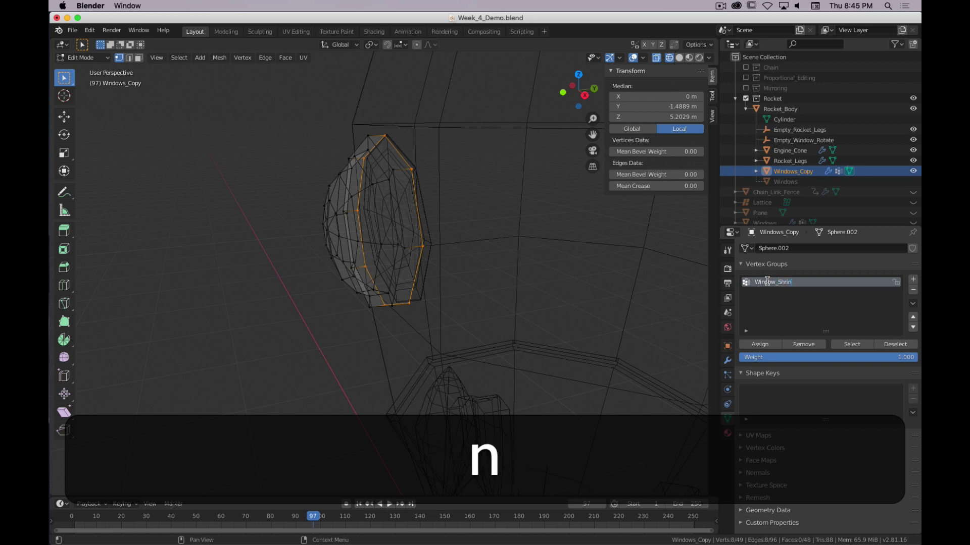
text(kwrap)
key(Return)
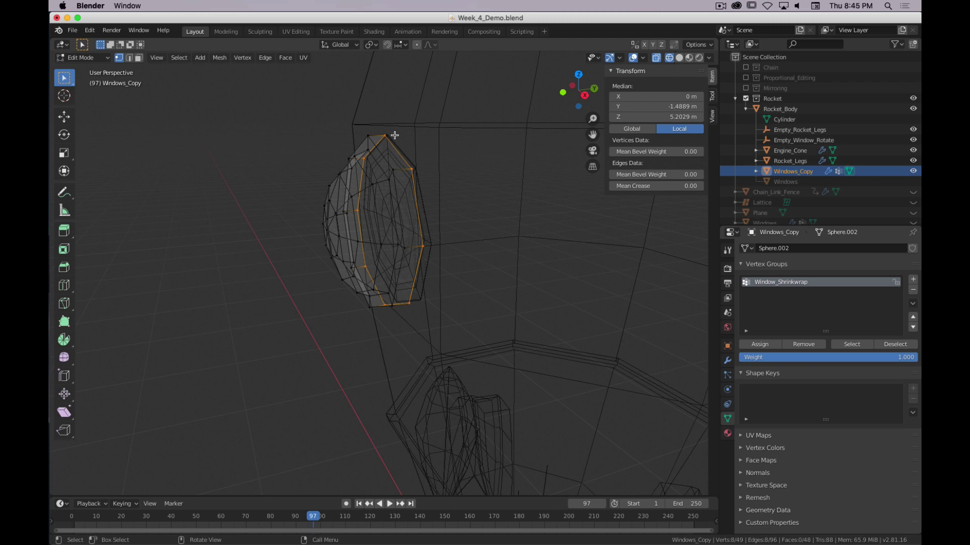
click(759, 346)
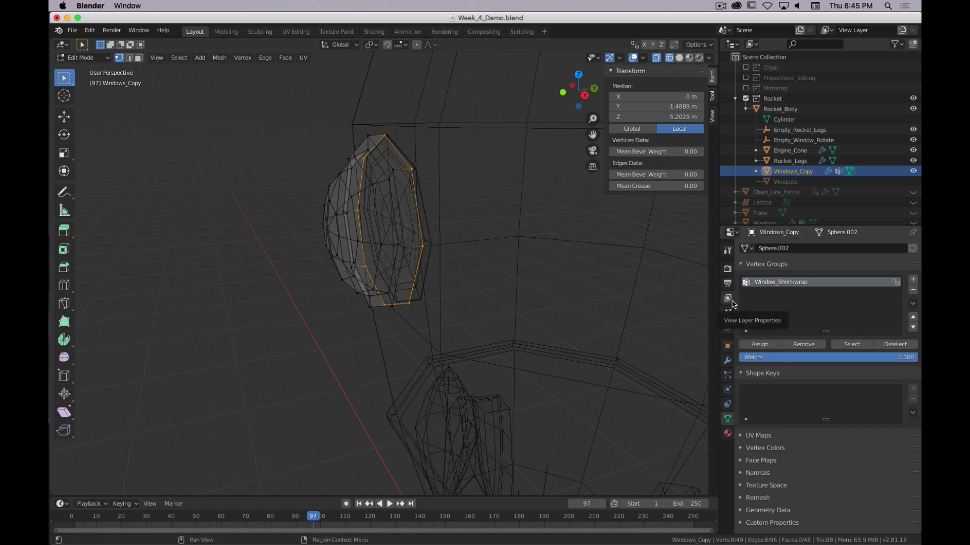
Return to Object Mode with solid shading and limit the Shrinkwrap modifier to the Window_Shrinkwrap vertex group
click(727, 362)
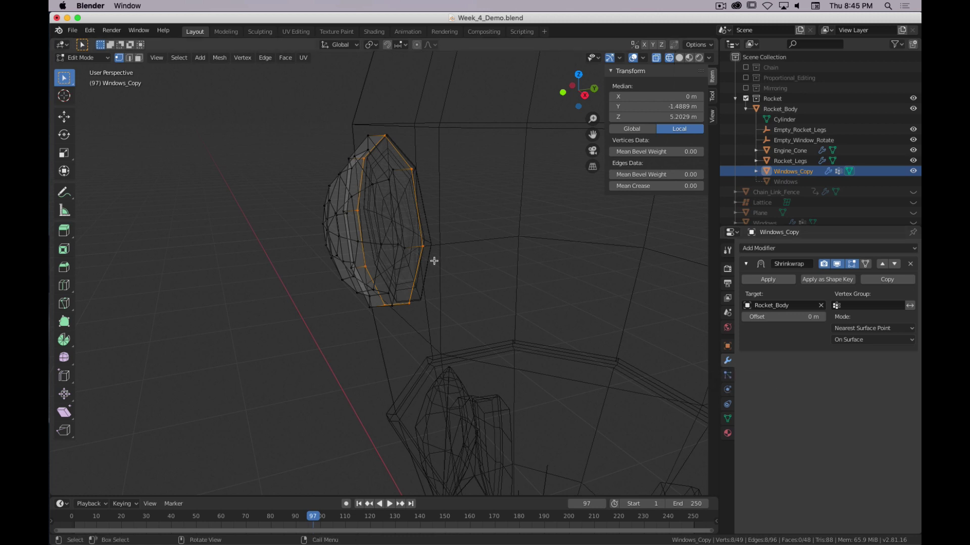
key(Tab)
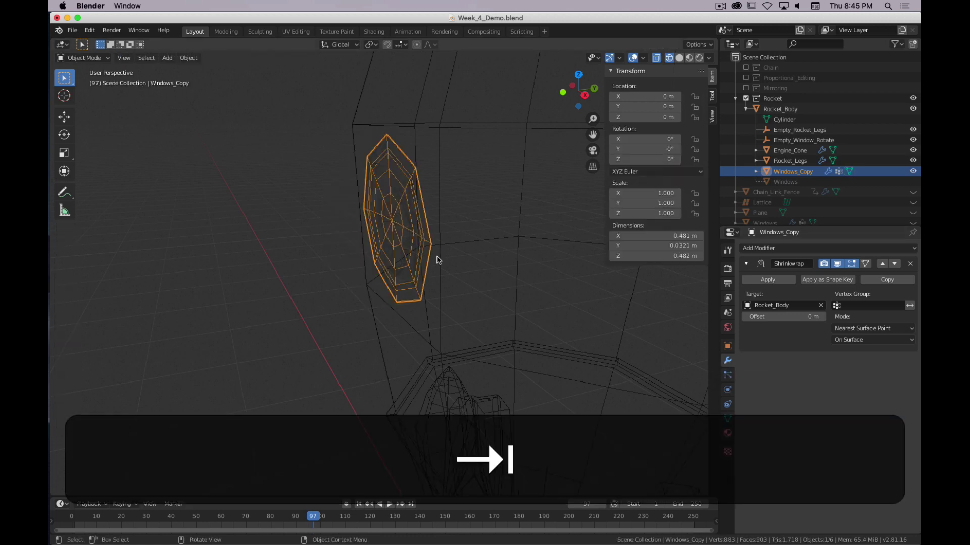
key(z)
click(545, 268)
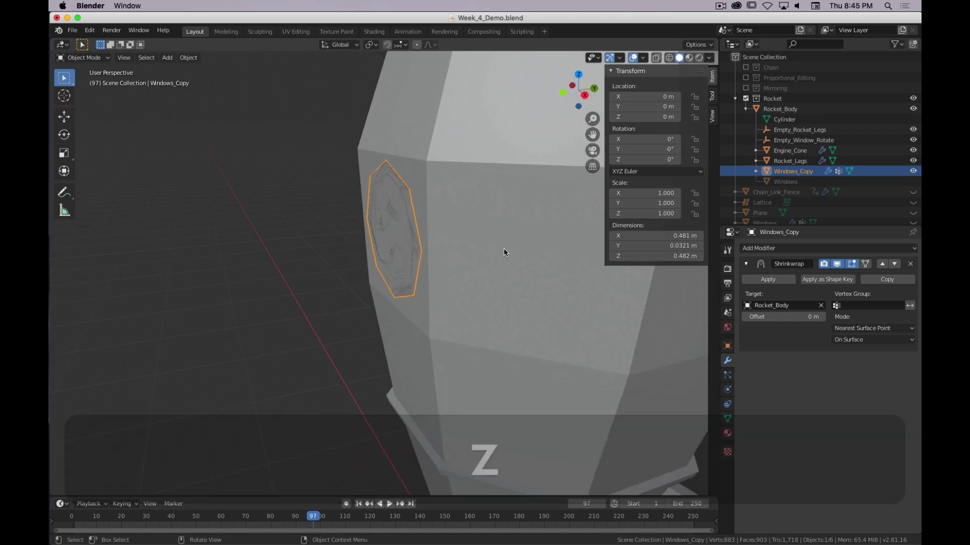
click(863, 305)
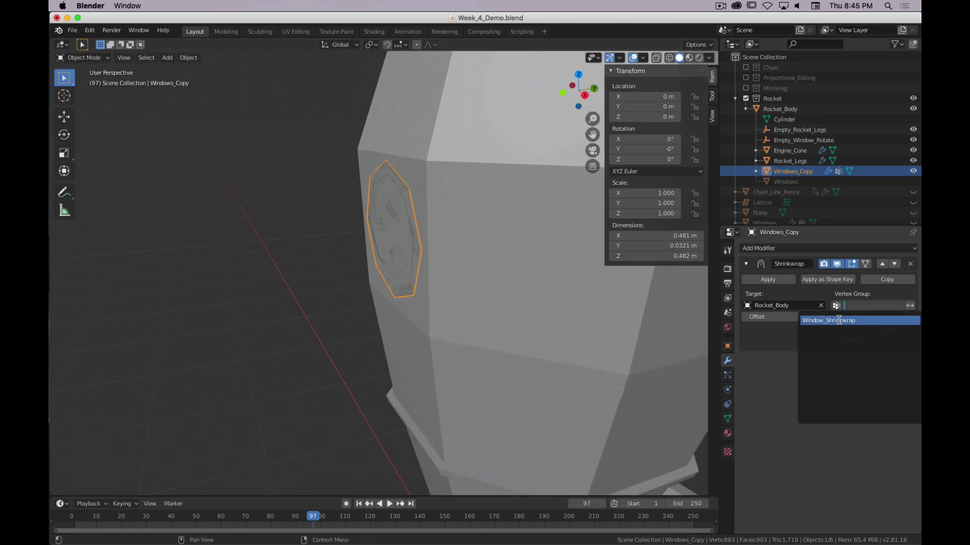
click(838, 320)
middle_drag(538, 319, 509, 305)
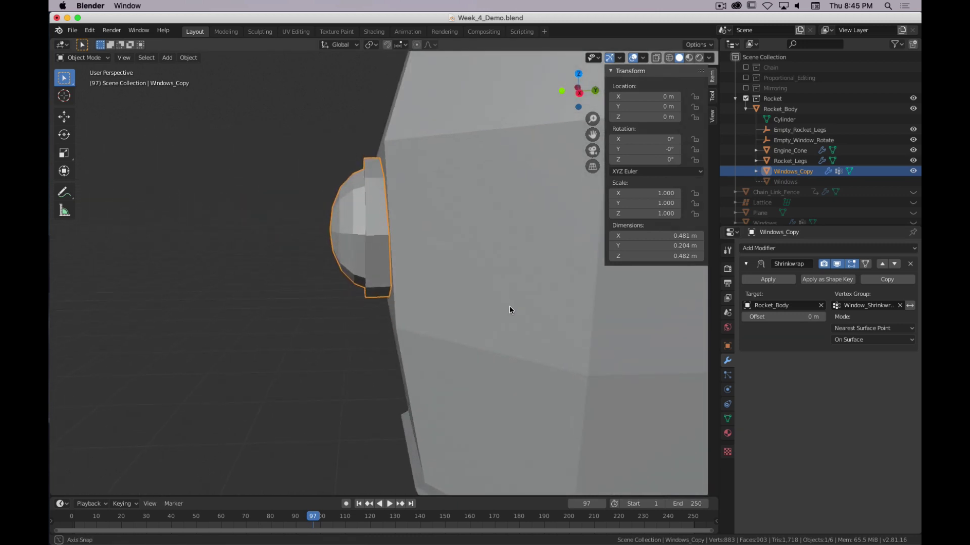
middle_drag(385, 269, 445, 285)
Try moving the rocket body's vertex beside the window about 0.16 m along Y, cancel the move and leave mesh editing
click(446, 283)
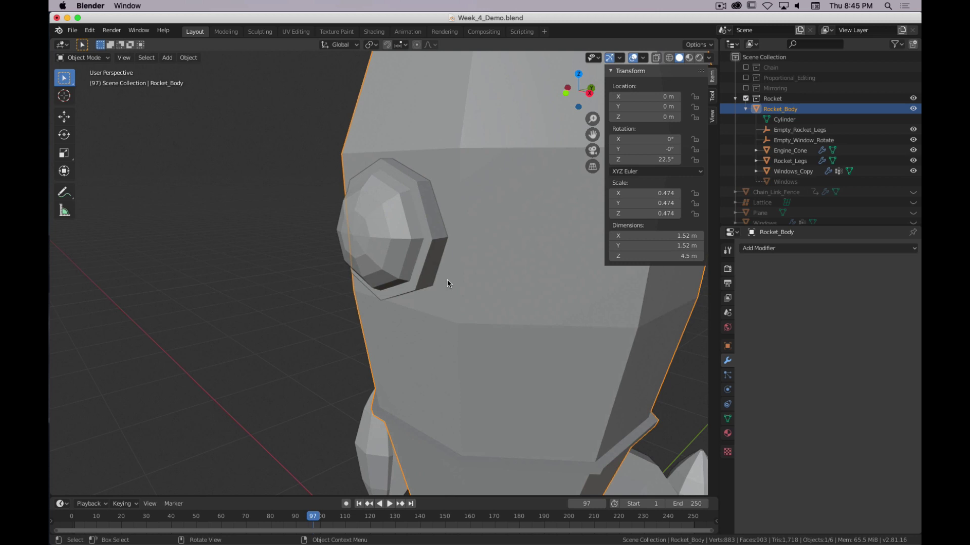
key(Tab)
click(459, 148)
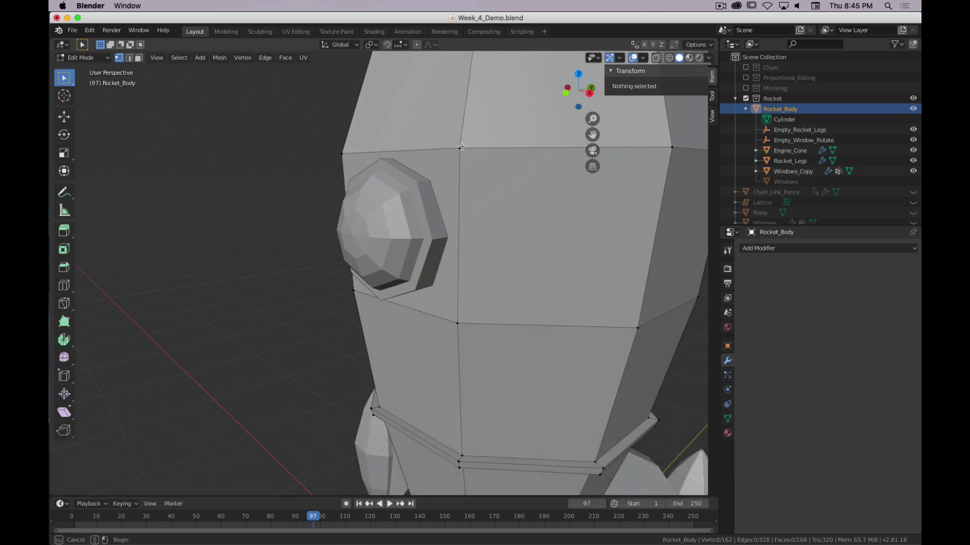
key(g)
key(y)
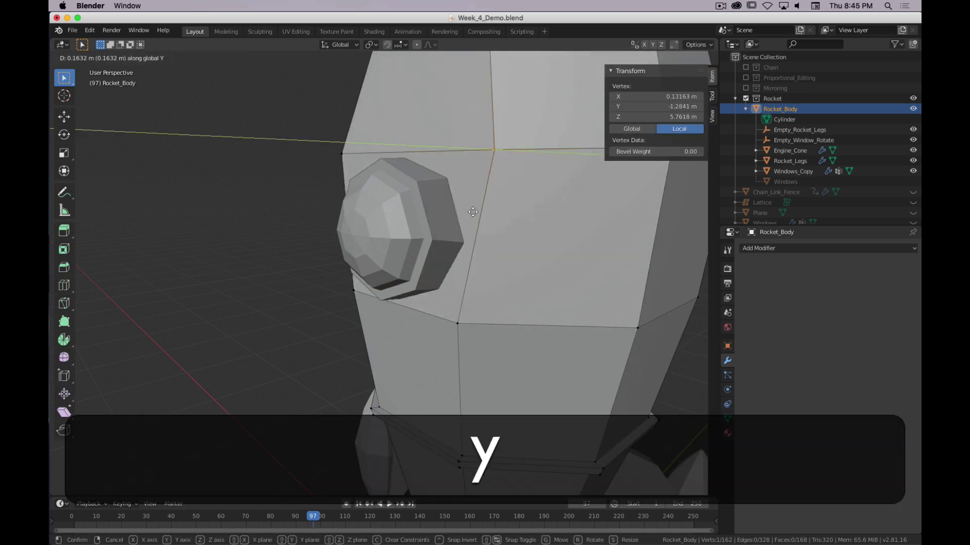
key(Escape)
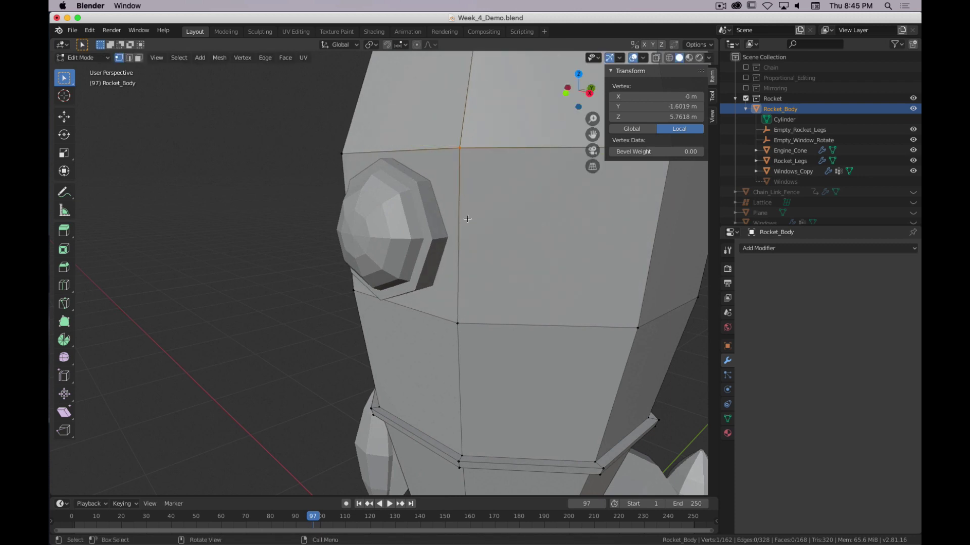
key(Tab)
Examine the fitted window and the Empty_Rocket_Legs and Empty_Window_Rotate objects with their rotation values
click(462, 241)
middle_drag(462, 241, 417, 241)
scroll(417, 241, down, 5)
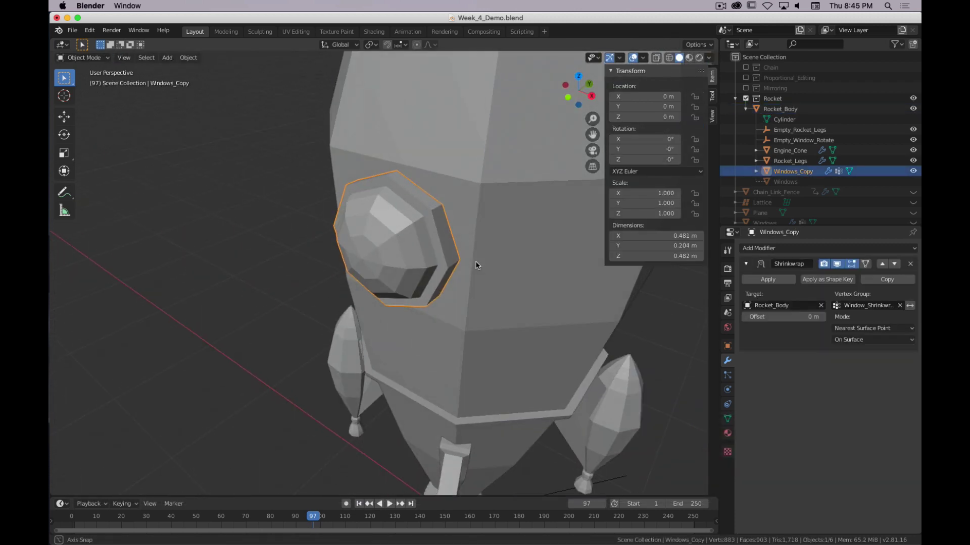
middle_drag(428, 292, 392, 308)
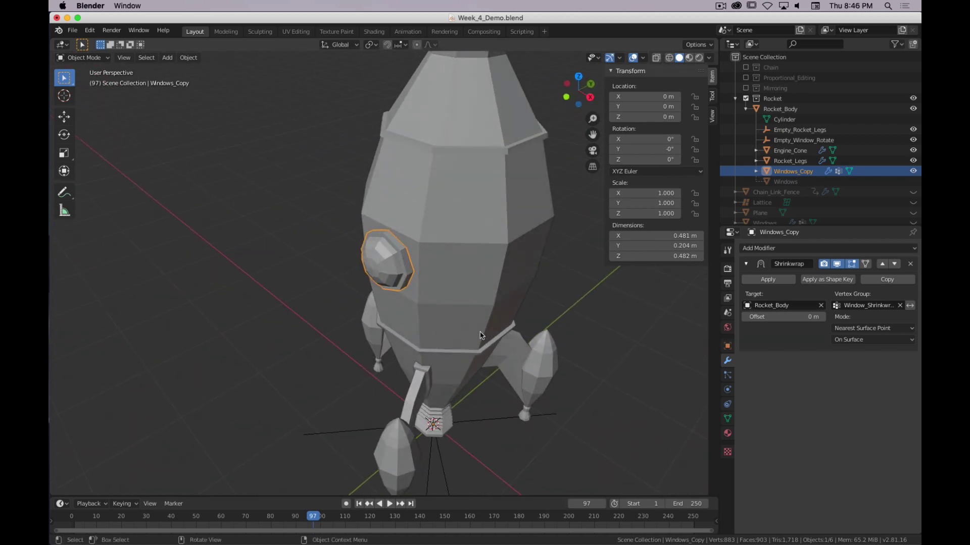
click(446, 465)
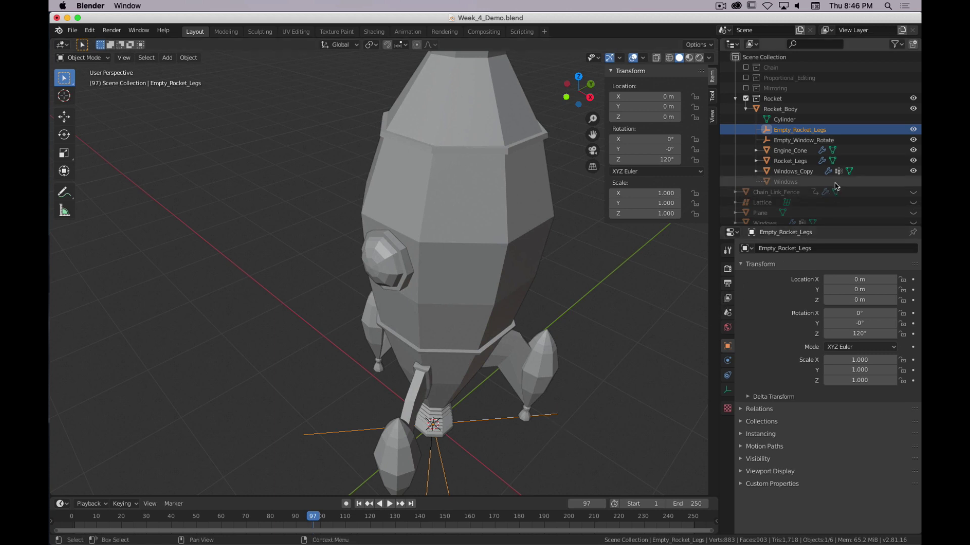
click(804, 140)
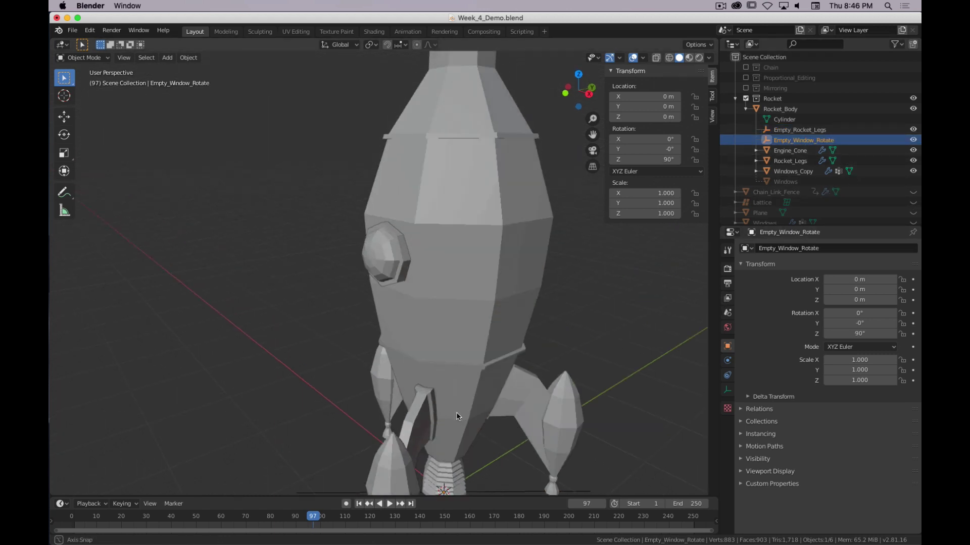
middle_drag(456, 412, 503, 420)
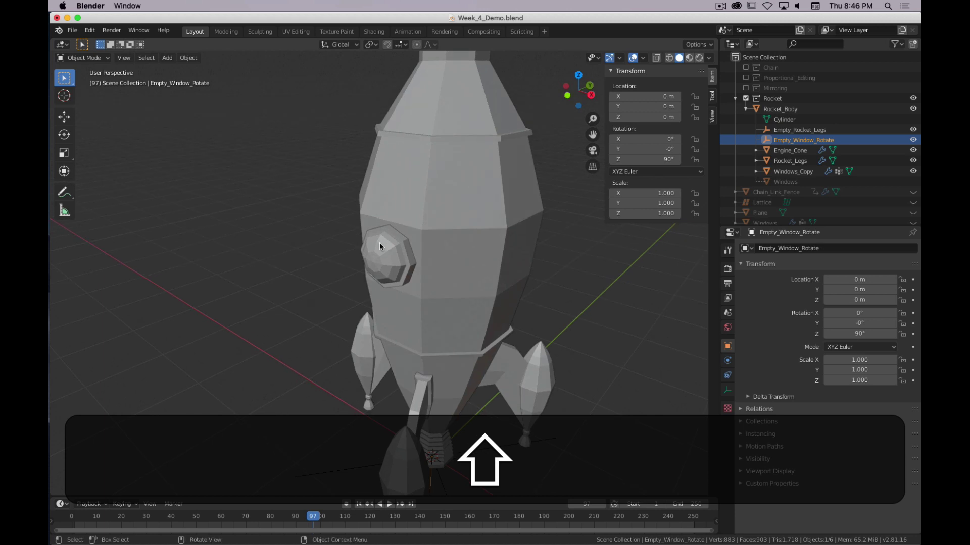
Add an Array modifier to the round window, replacing the relative offset with an object offset from Empty_Window_Rotate
click(423, 265)
middle_drag(630, 394, 632, 416)
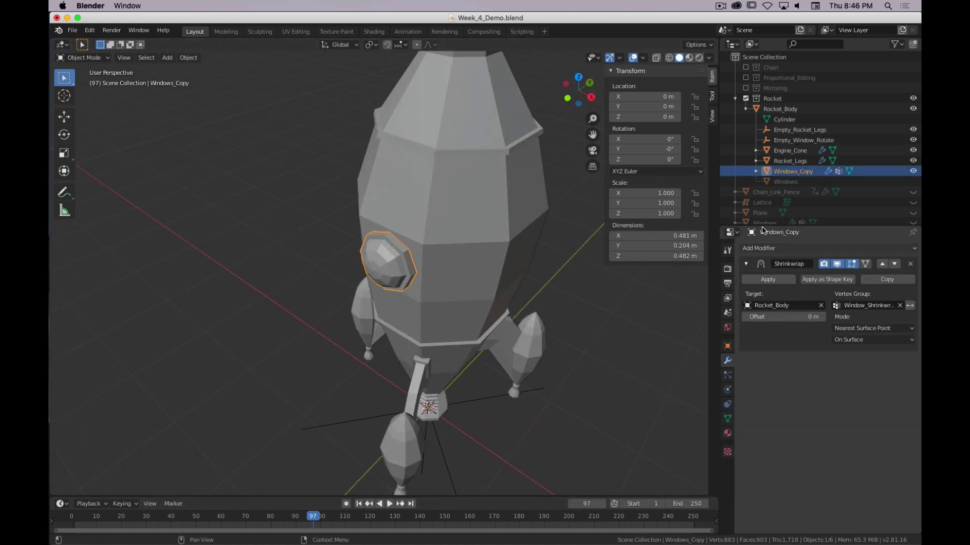
click(771, 248)
click(708, 272)
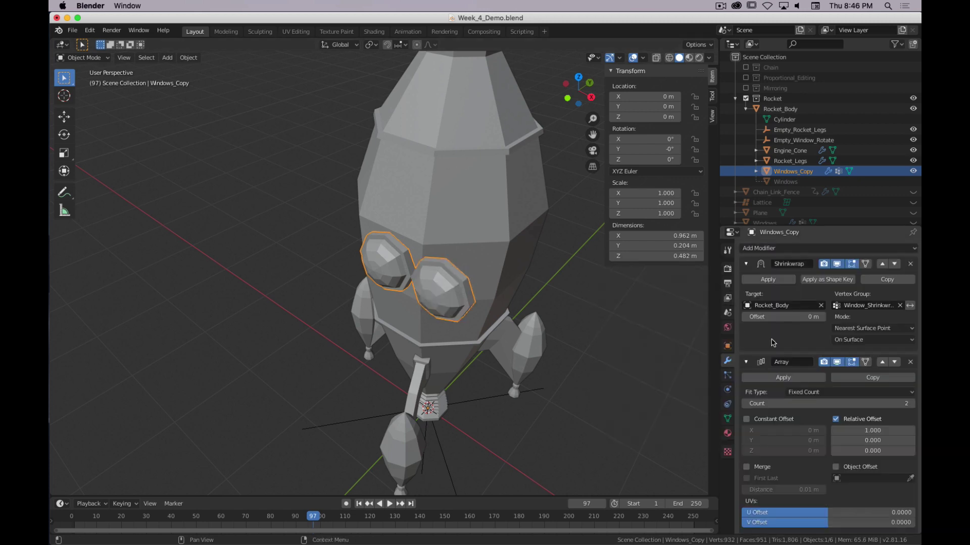
click(835, 419)
click(836, 466)
click(855, 478)
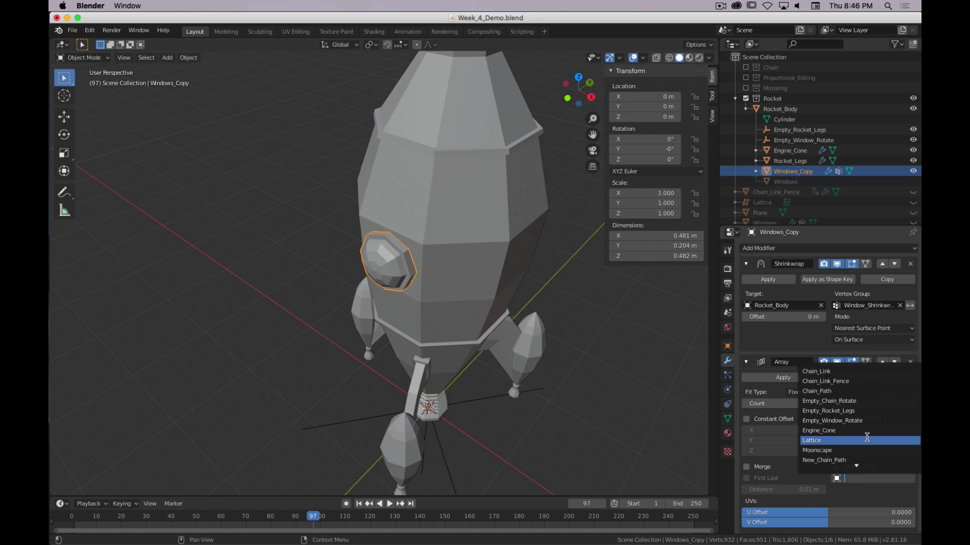
click(867, 421)
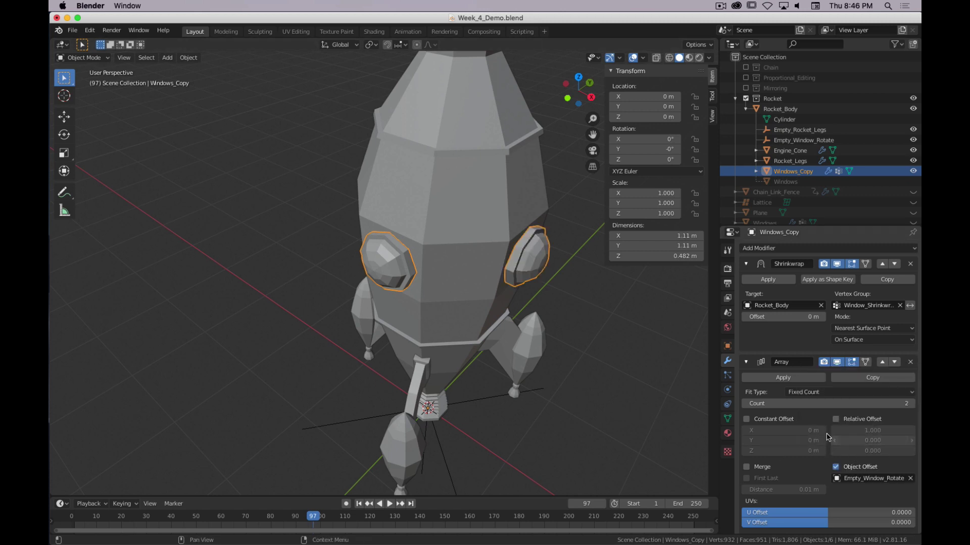
Set the window array's count to 4 and check the copies around the rocket body
click(910, 403)
click(911, 403)
middle_drag(586, 414, 448, 324)
scroll(509, 299, up, 4)
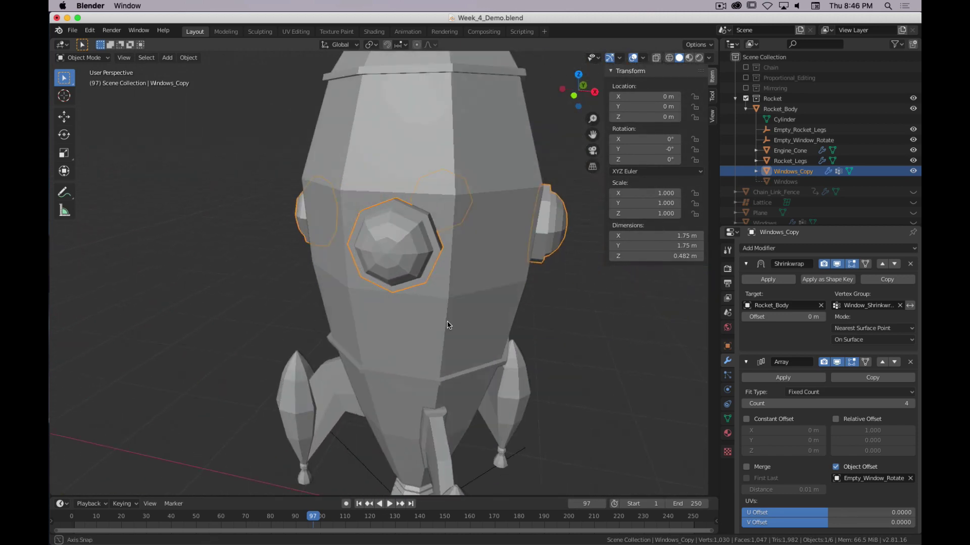
key(Tab)
key(Tab)
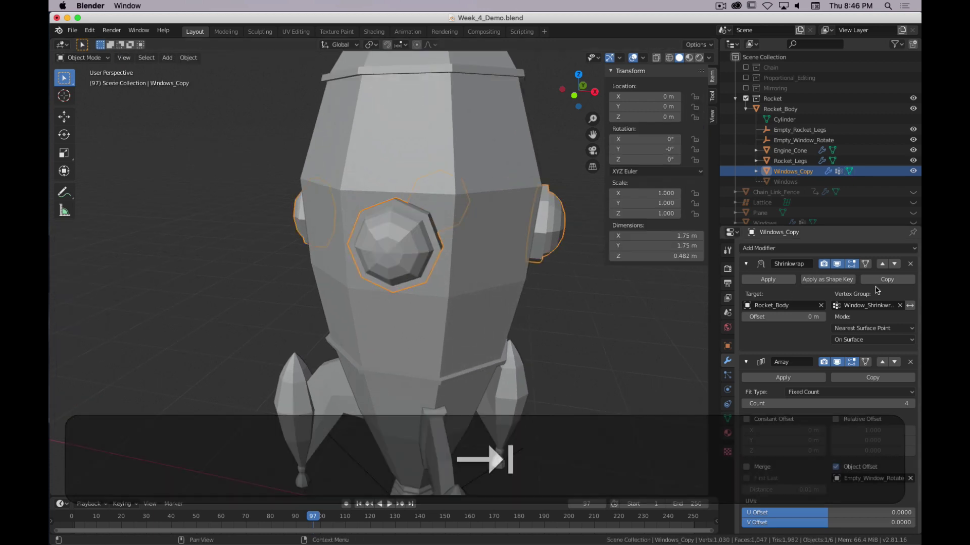